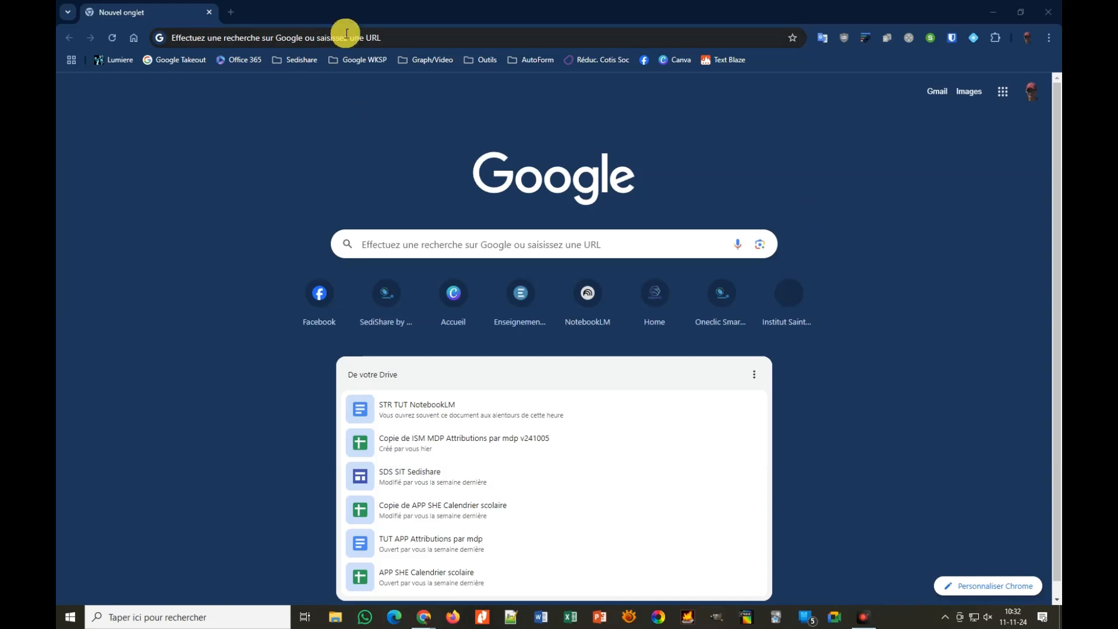
Step: Search Google for notebooklm
{"action": "left_click", "coordinate": [324, 37]}
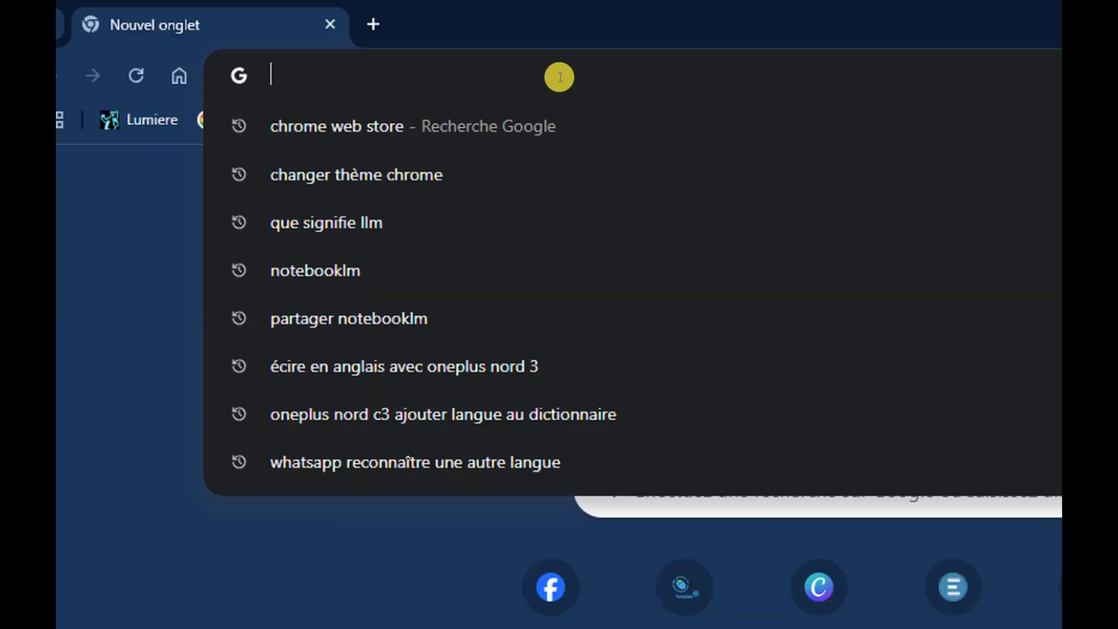
{"action": "type", "text": "noteboo"}
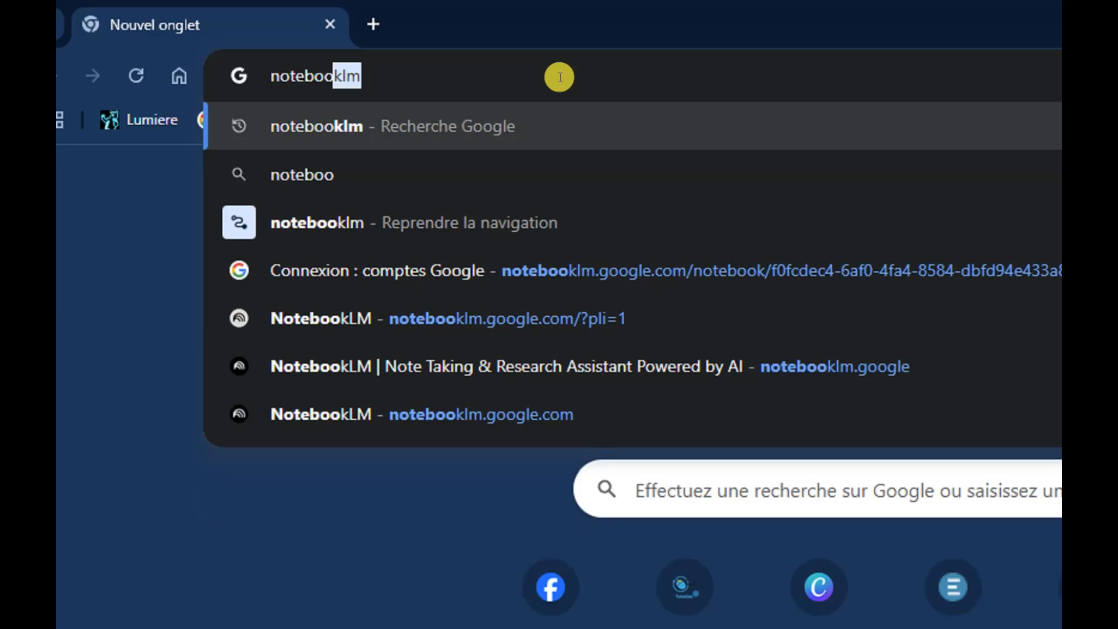
{"action": "type", "text": "klm"}
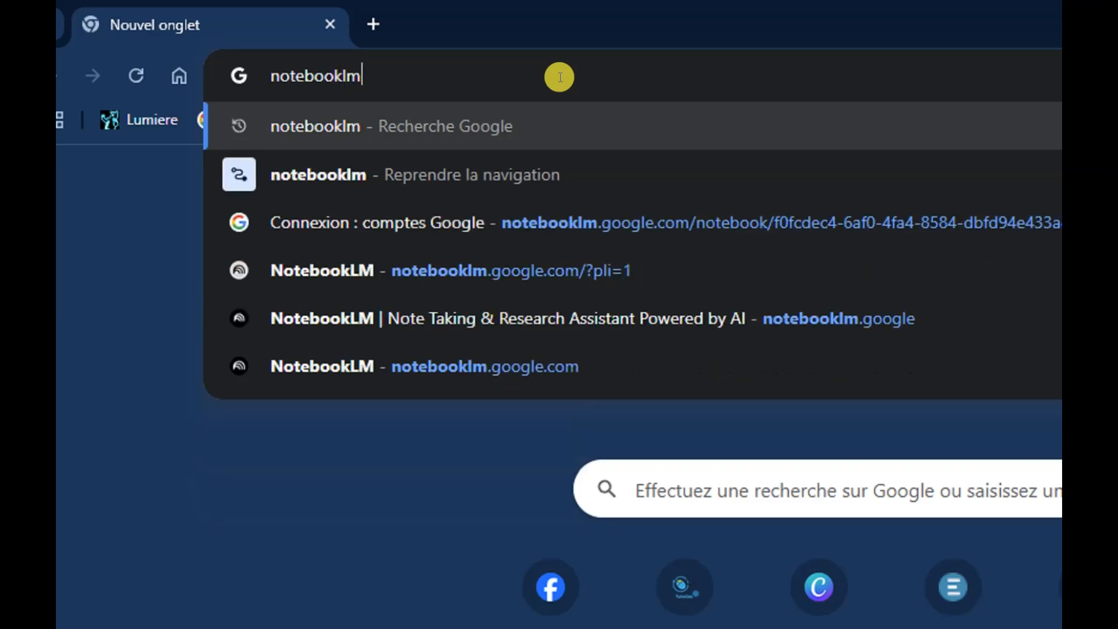
{"action": "key", "text": "Return"}
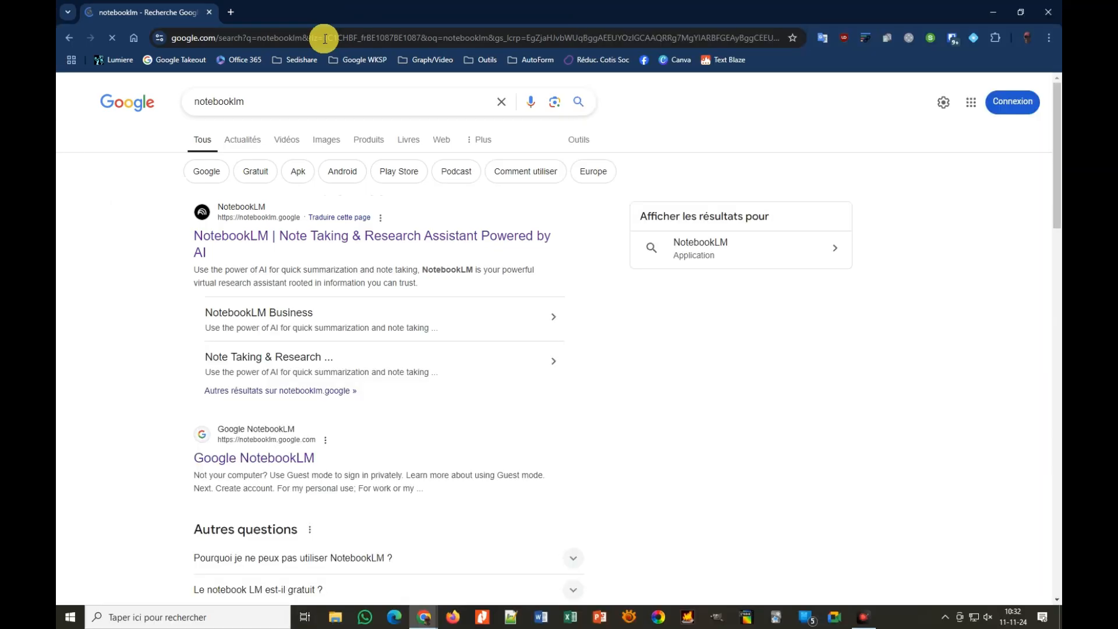
Step: Open the official NotebookLM site from the results, accept its cookie notice and launch the NotebookLM application
{"action": "left_click", "coordinate": [252, 243]}
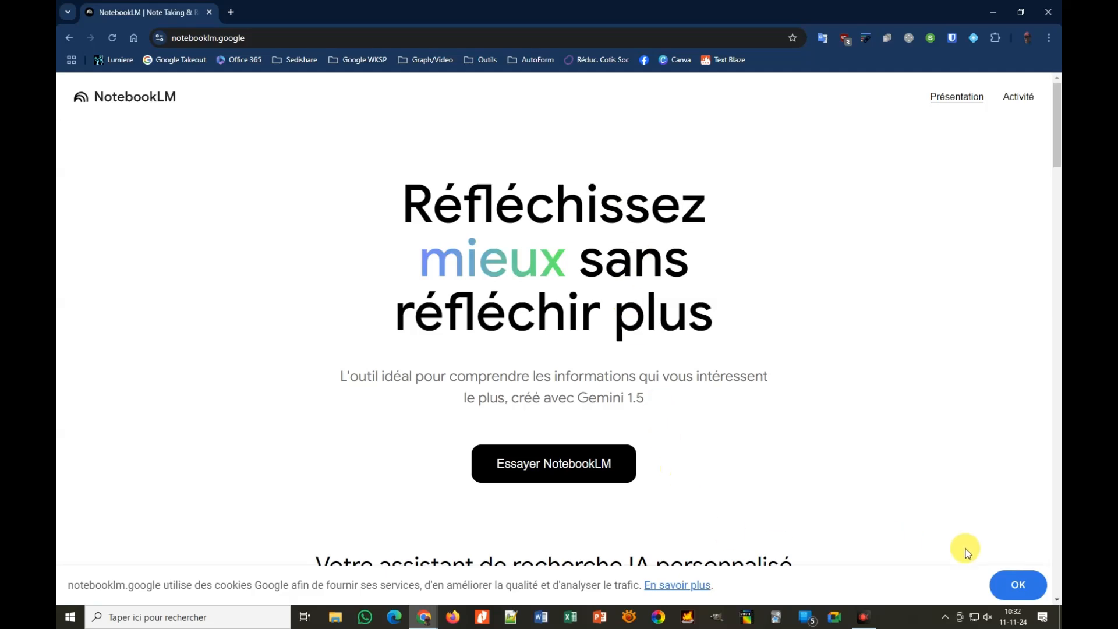
{"action": "left_click", "coordinate": [1020, 585]}
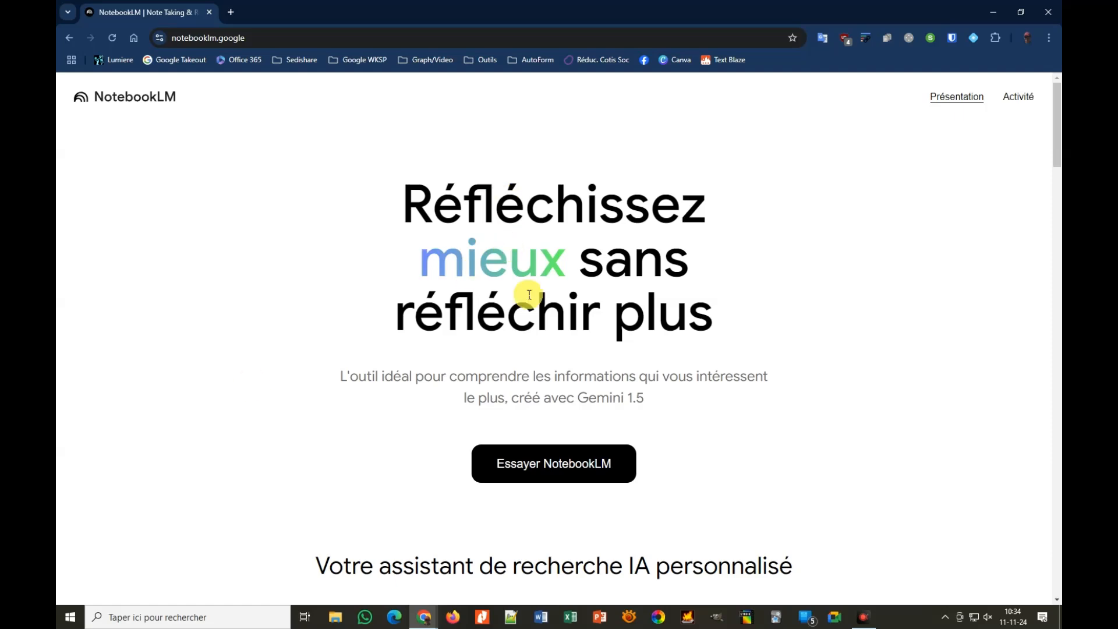
{"action": "left_click", "coordinate": [558, 466]}
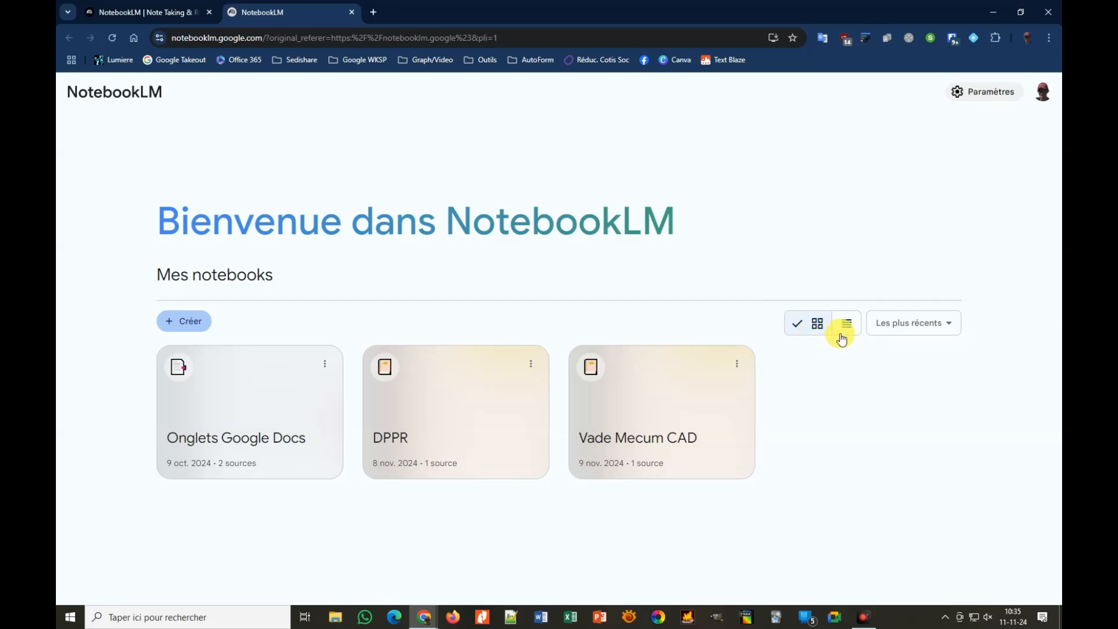
Step: Show the notebooks as a list, sort them by Titre and return to the grid view
{"action": "left_click", "coordinate": [846, 324]}
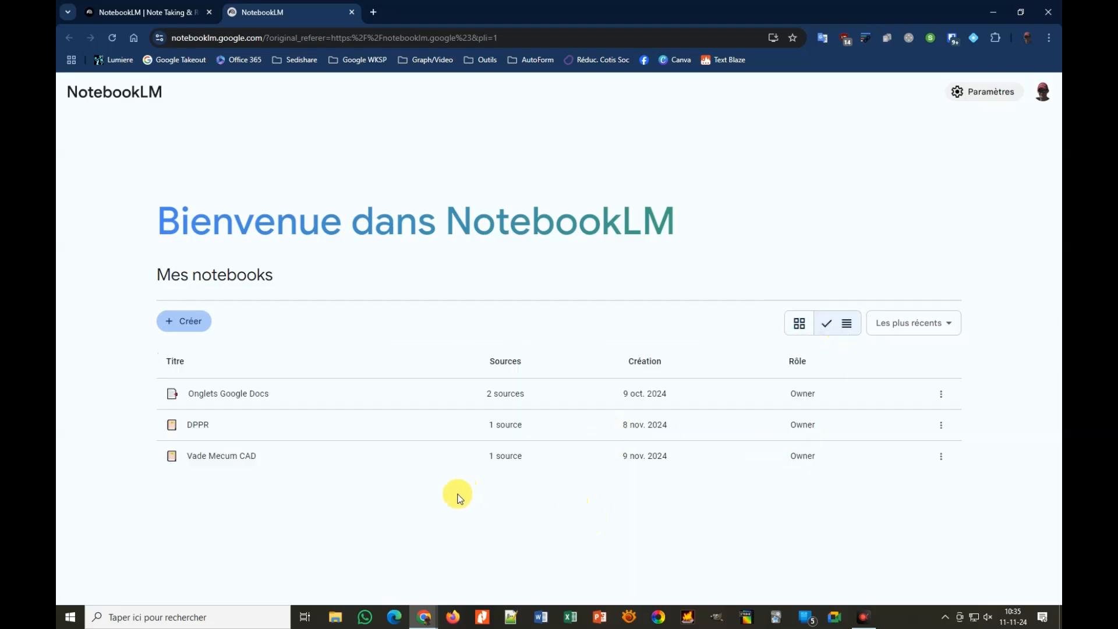
{"action": "left_click", "coordinate": [952, 325]}
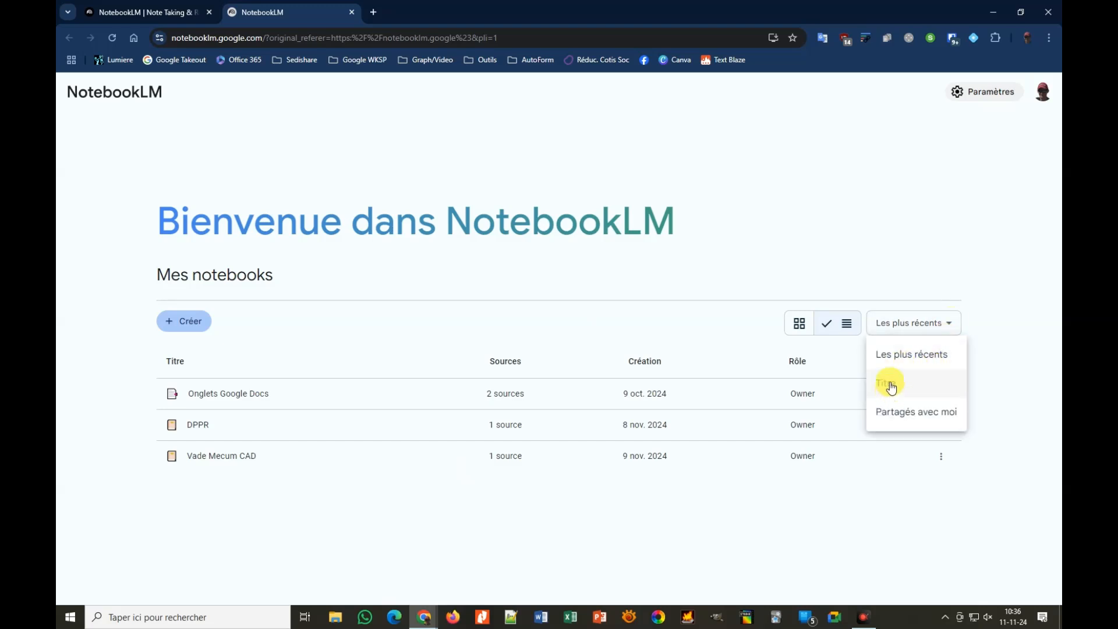
{"action": "left_click", "coordinate": [915, 386]}
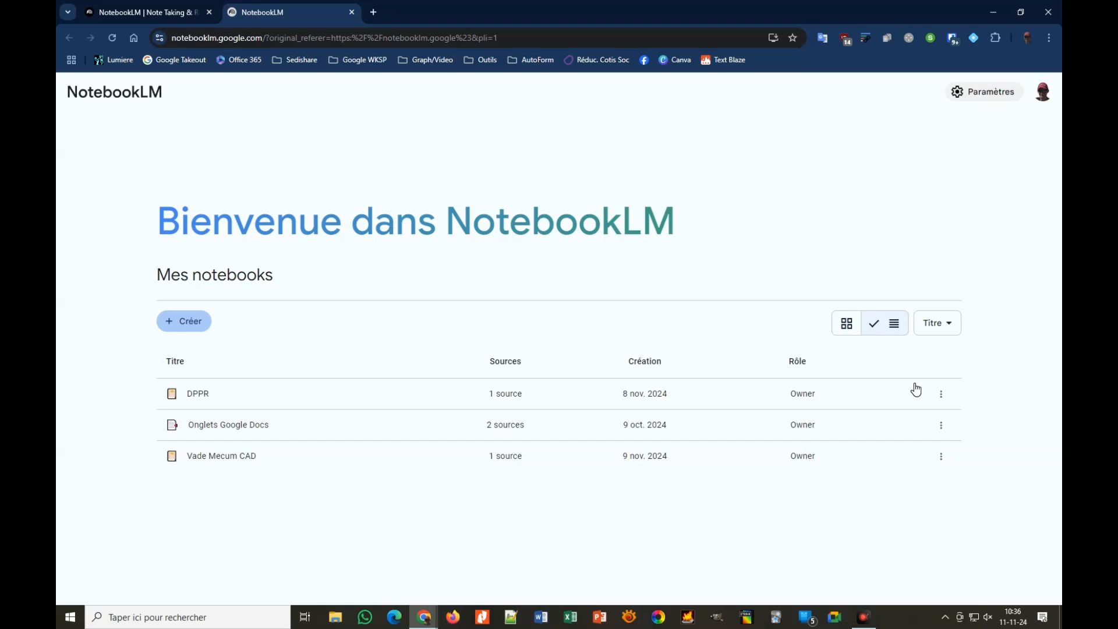
{"action": "left_click", "coordinate": [846, 323]}
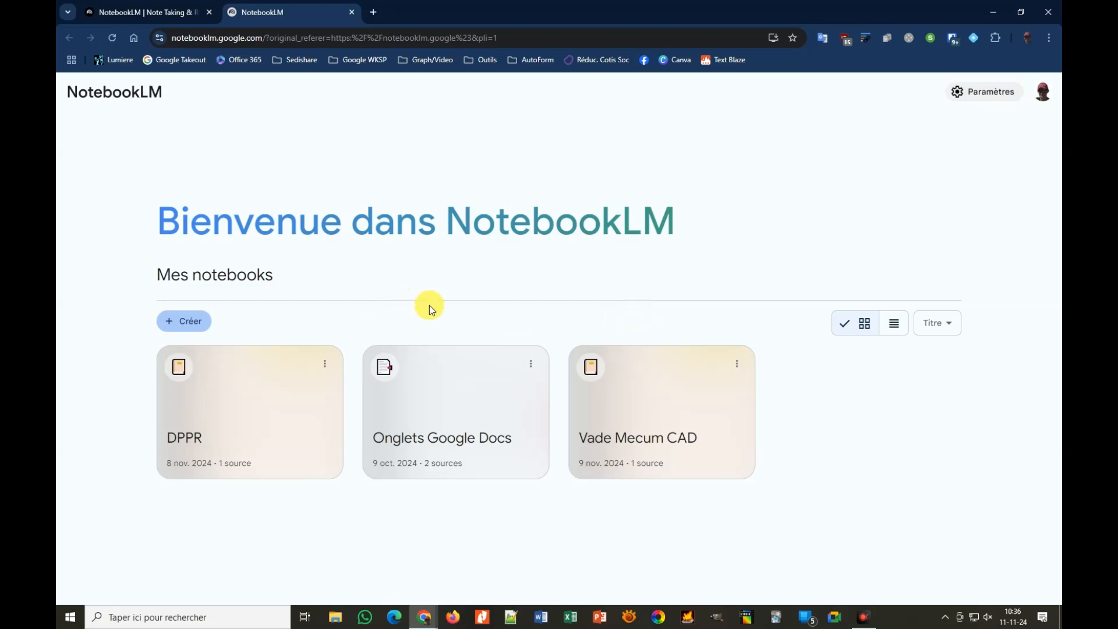
Step: Bookmark the NotebookLM home page between Google Takeout and Office 365, and close the tab holding the NotebookLM presentation site
{"action": "left_click", "coordinate": [195, 328]}
{"action": "left_click_drag", "start_coordinate": [160, 37], "coordinate": [215, 65]}
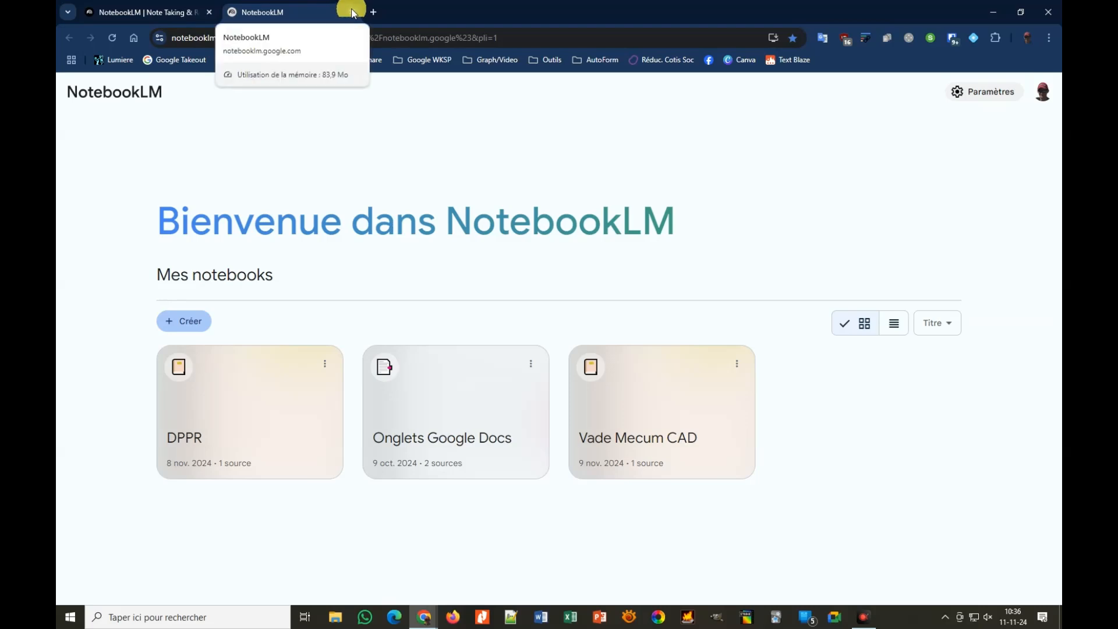
{"action": "left_click", "coordinate": [137, 13]}
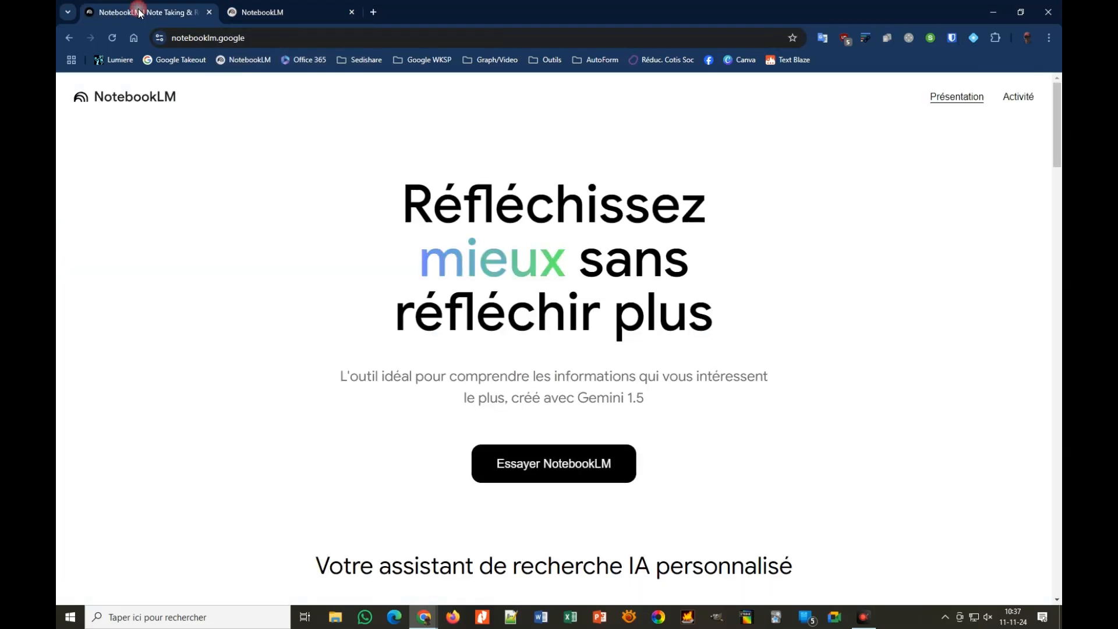
{"action": "left_click", "coordinate": [208, 13]}
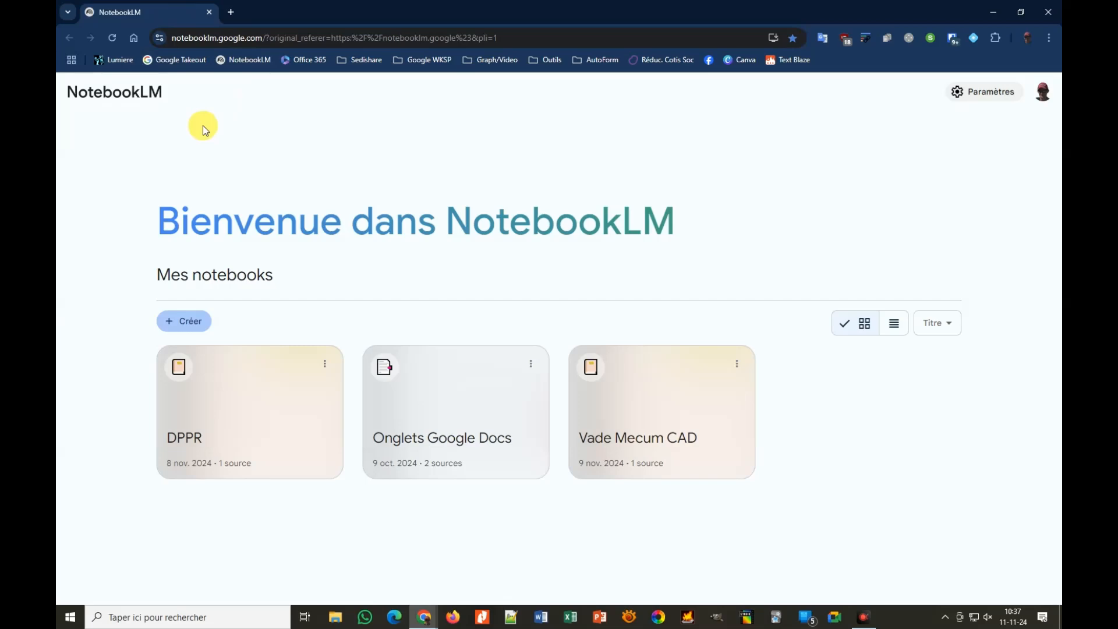
Step: Create a new notebook and import the file Circulaire 9307.pdf as its source
{"action": "left_click", "coordinate": [188, 327]}
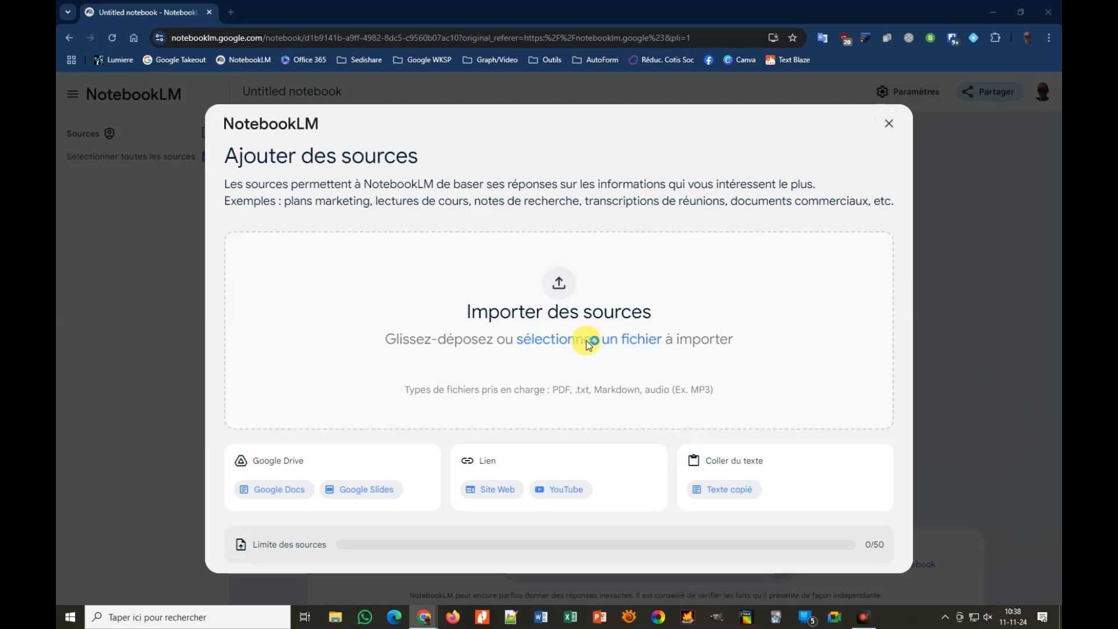
{"action": "left_click", "coordinate": [587, 344]}
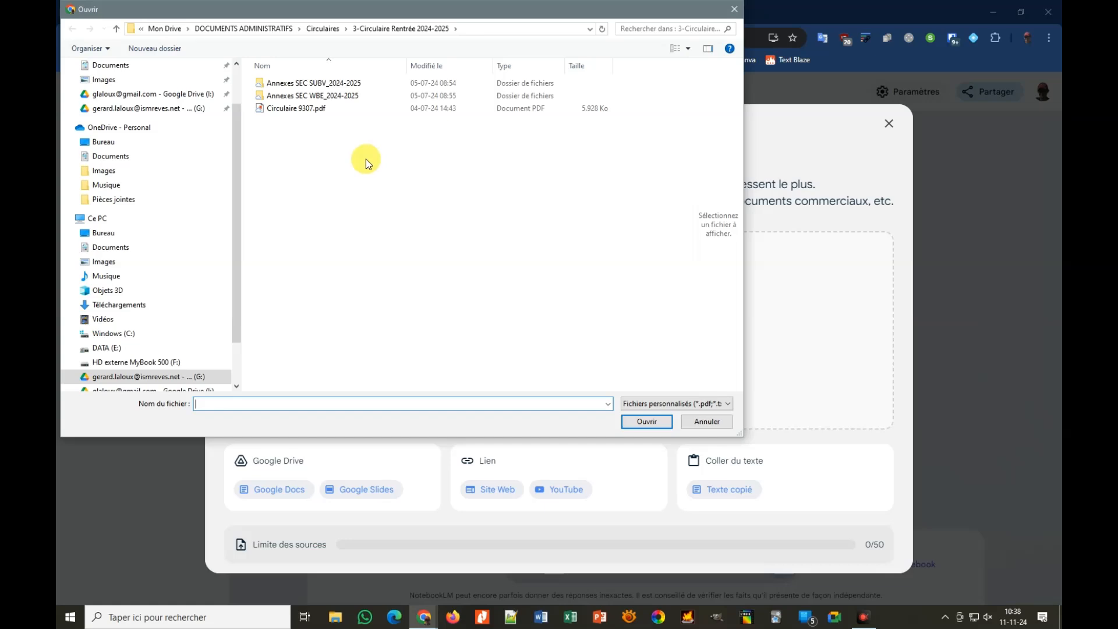
{"action": "left_click", "coordinate": [287, 111]}
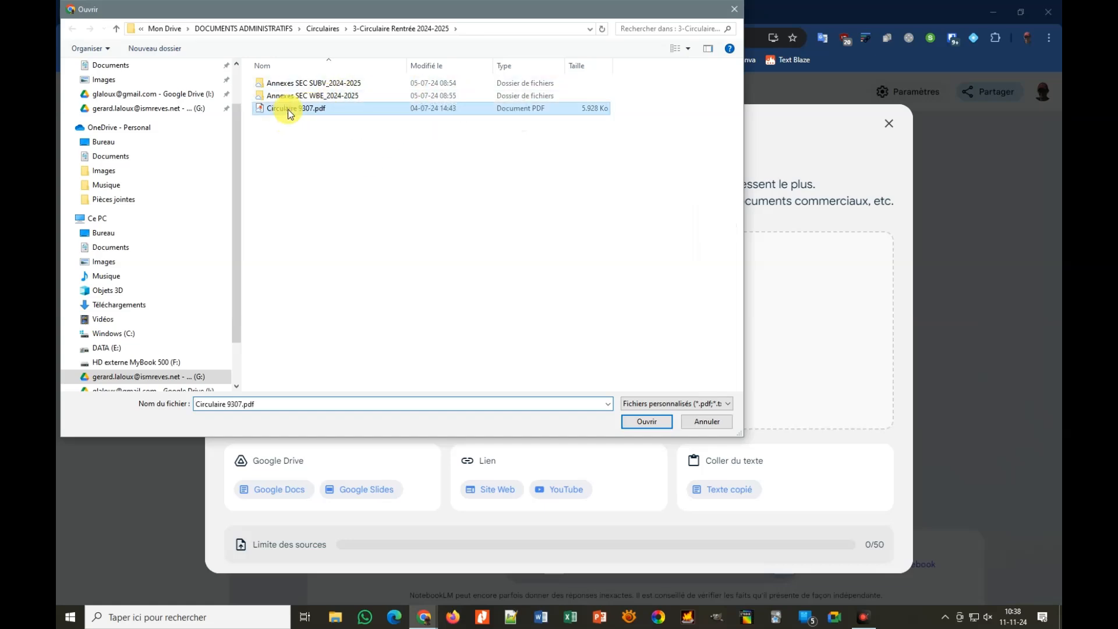
{"action": "left_click", "coordinate": [646, 422]}
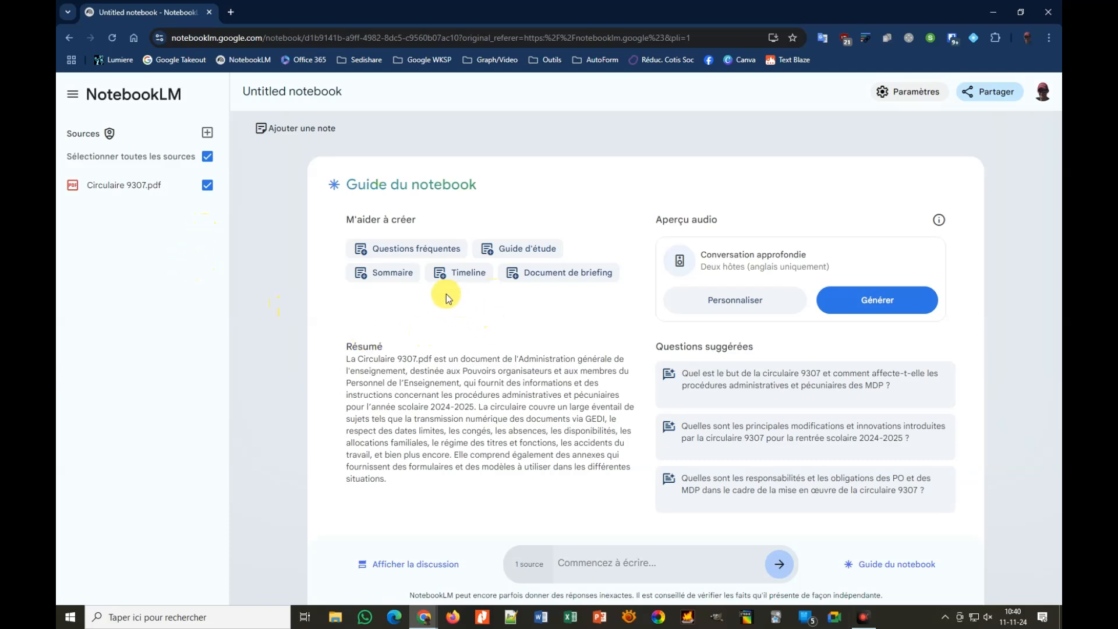
Step: Generate the Questions fréquentes note from the source, skim its content and close it
{"action": "left_click", "coordinate": [422, 254]}
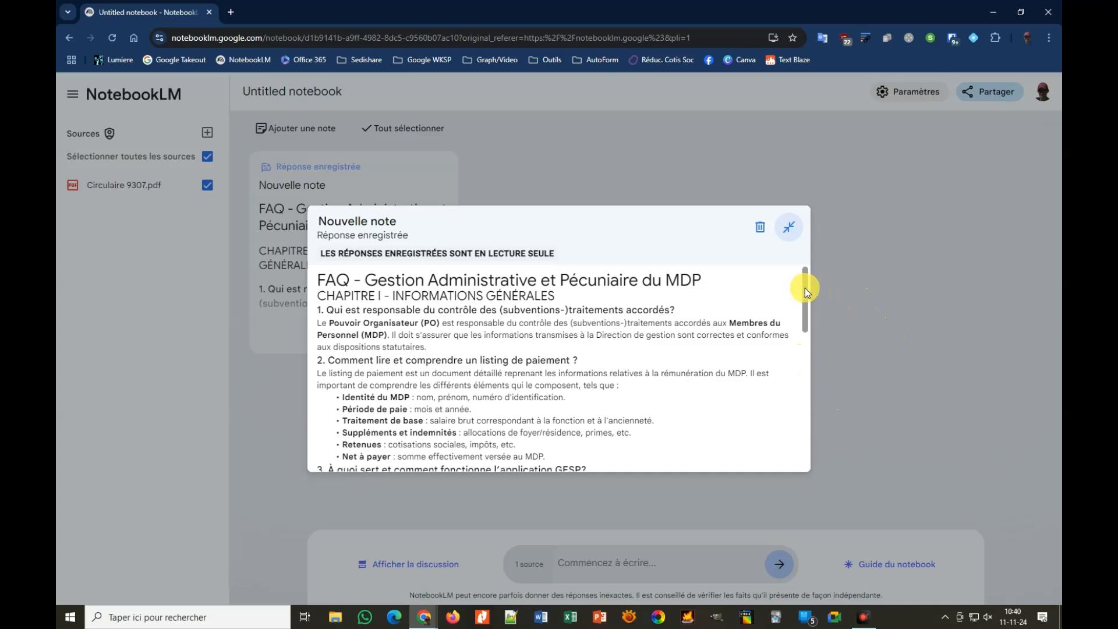
{"action": "left_click_drag", "start_coordinate": [805, 288], "coordinate": [805, 393]}
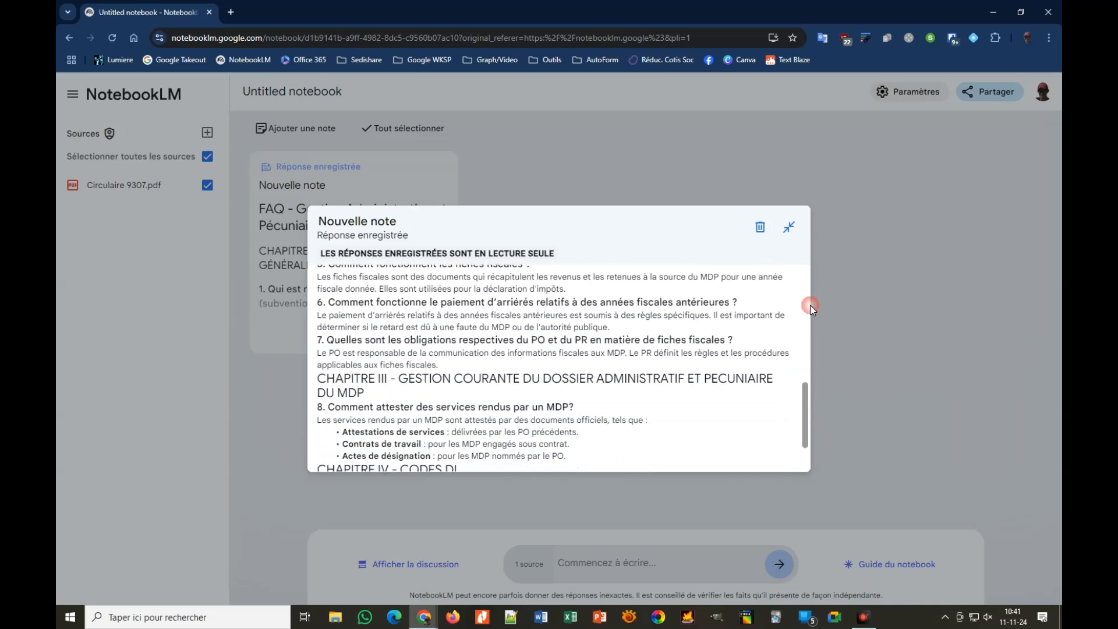
{"action": "left_click", "coordinate": [790, 231]}
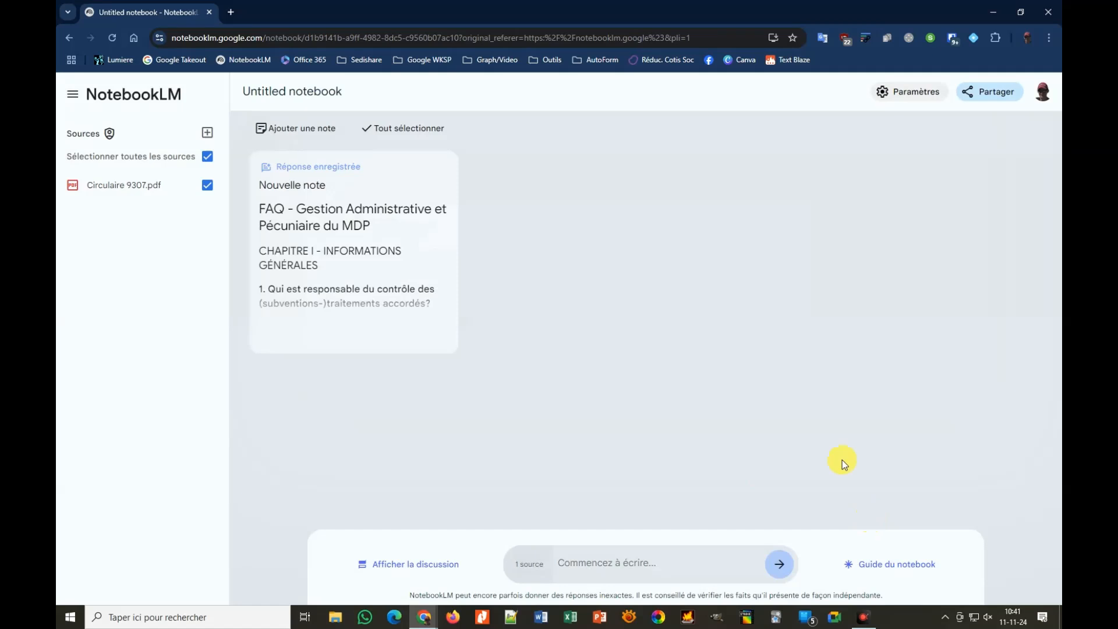
Step: Generate a Guide d'étude note from the notebook guide, look through its quiz content and close it
{"action": "left_click", "coordinate": [895, 569]}
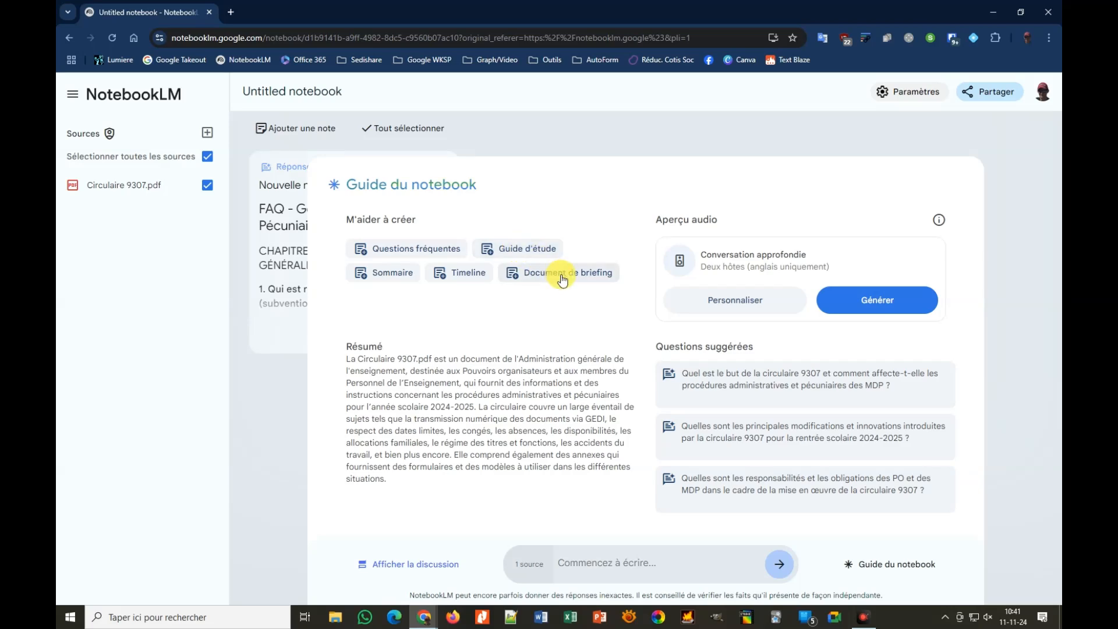
{"action": "left_click", "coordinate": [528, 251]}
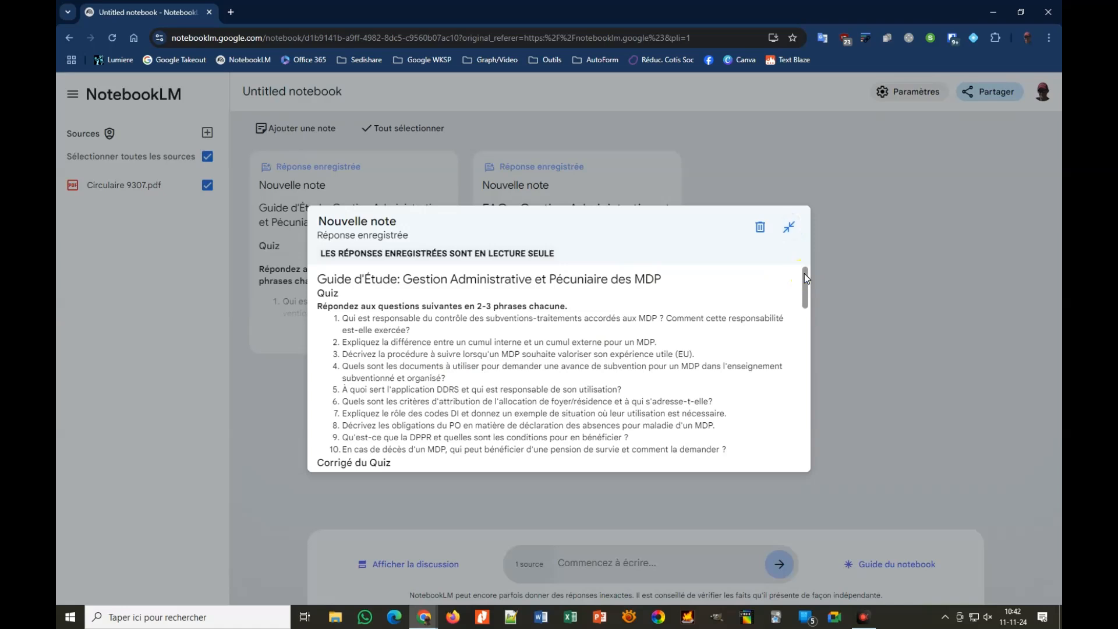
{"action": "mouse_move", "coordinate": [804, 274]}
{"action": "left_mouse_down"}
{"action": "mouse_move", "coordinate": [805, 315]}
{"action": "mouse_move", "coordinate": [799, 270]}
{"action": "left_mouse_up"}
{"action": "mouse_move", "coordinate": [804, 298]}
{"action": "left_mouse_down"}
{"action": "mouse_move", "coordinate": [799, 463]}
{"action": "mouse_move", "coordinate": [802, 293]}
{"action": "left_mouse_up"}
{"action": "left_click", "coordinate": [789, 230]}
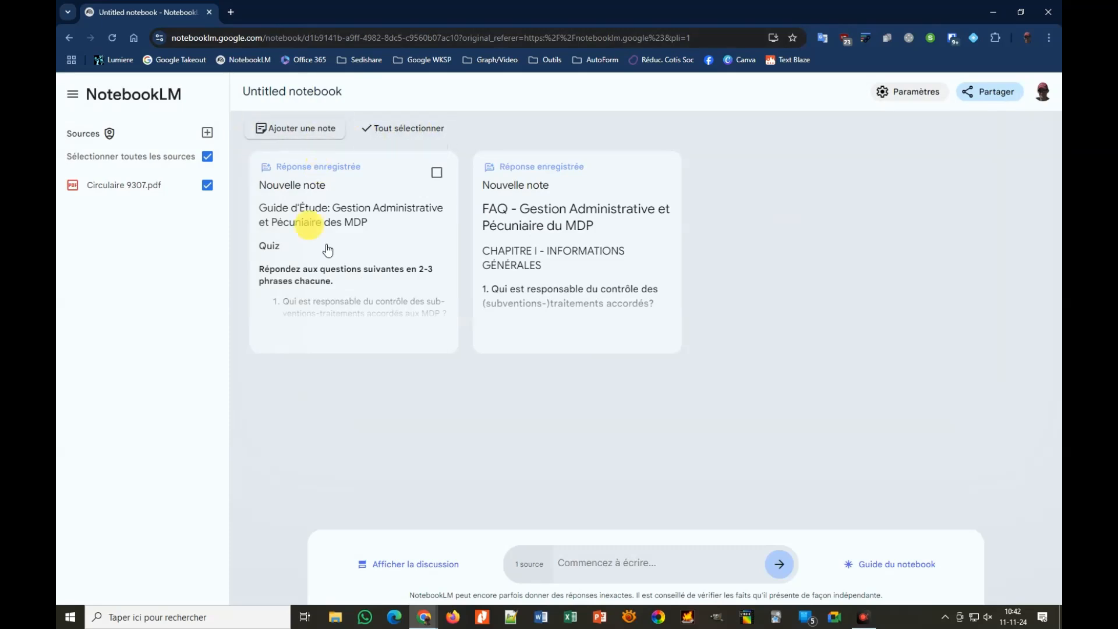
Step: Generate a Document de briefing note from the notebook guide and open it
{"action": "left_click", "coordinate": [887, 562]}
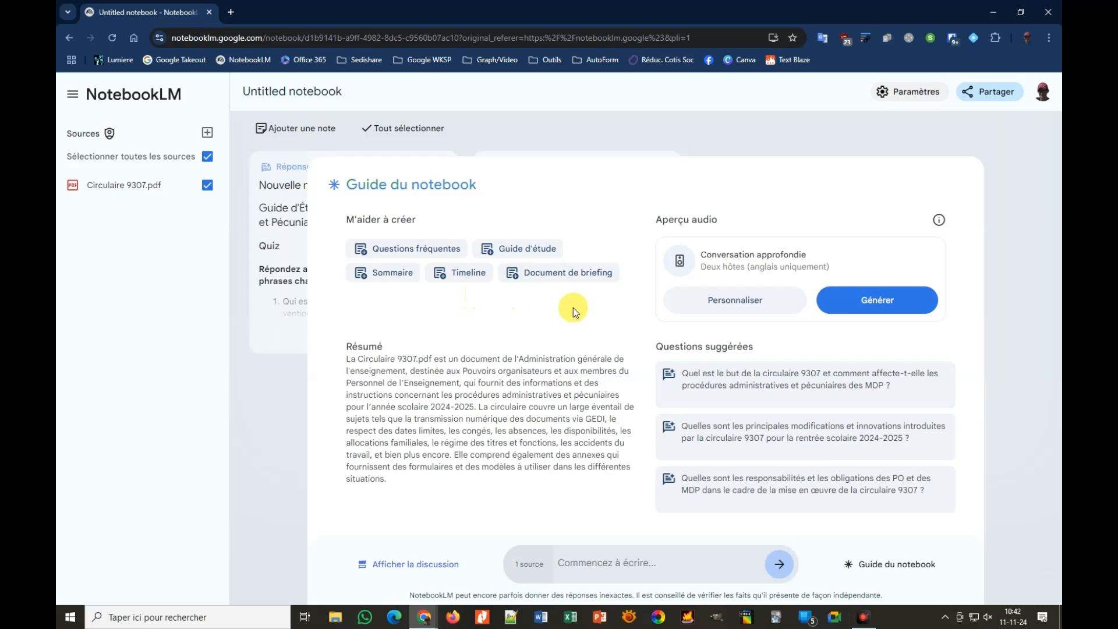
{"action": "left_click", "coordinate": [563, 278]}
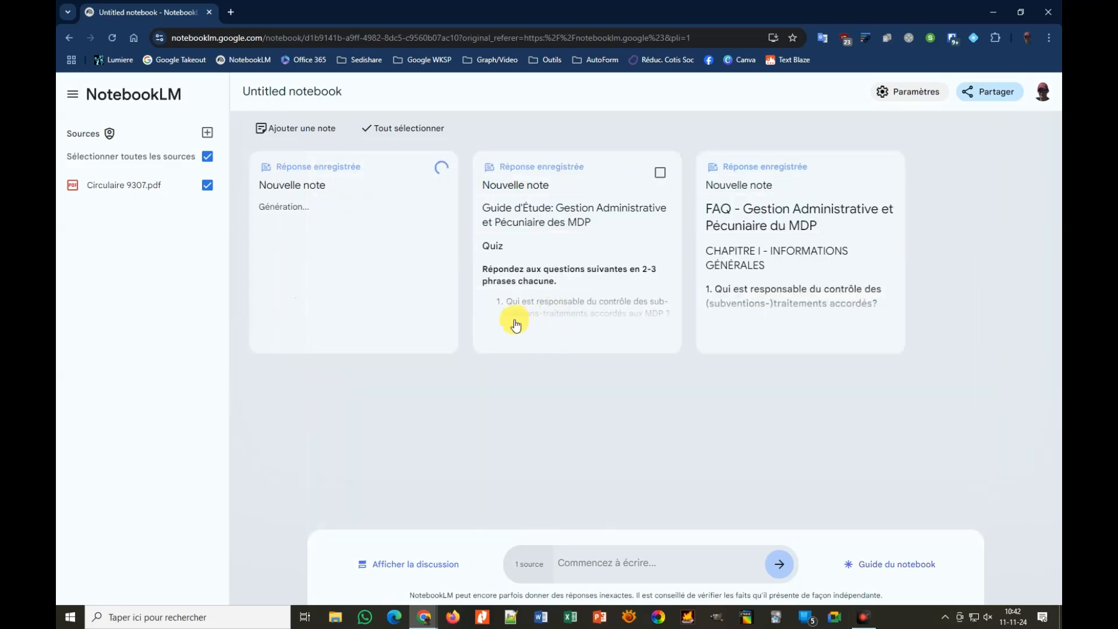
{"action": "left_click", "coordinate": [457, 314]}
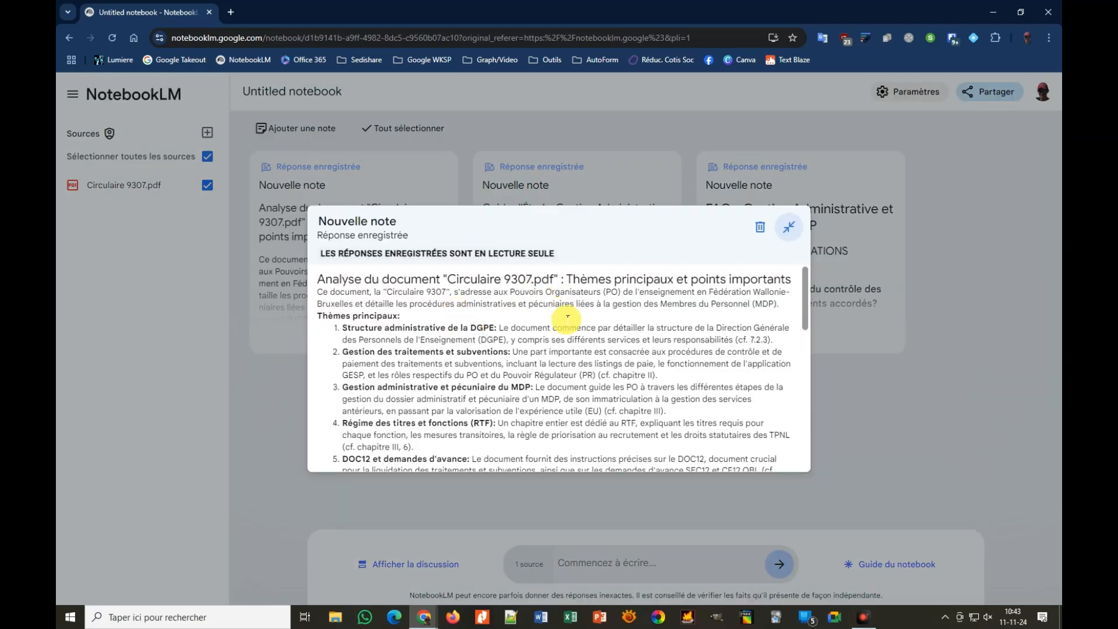
Step: Read the briefing note's main themes, key citations and conclusion, and close the note
{"action": "scroll", "coordinate": [554, 313], "scroll_direction": "down", "scroll_amount": 1}
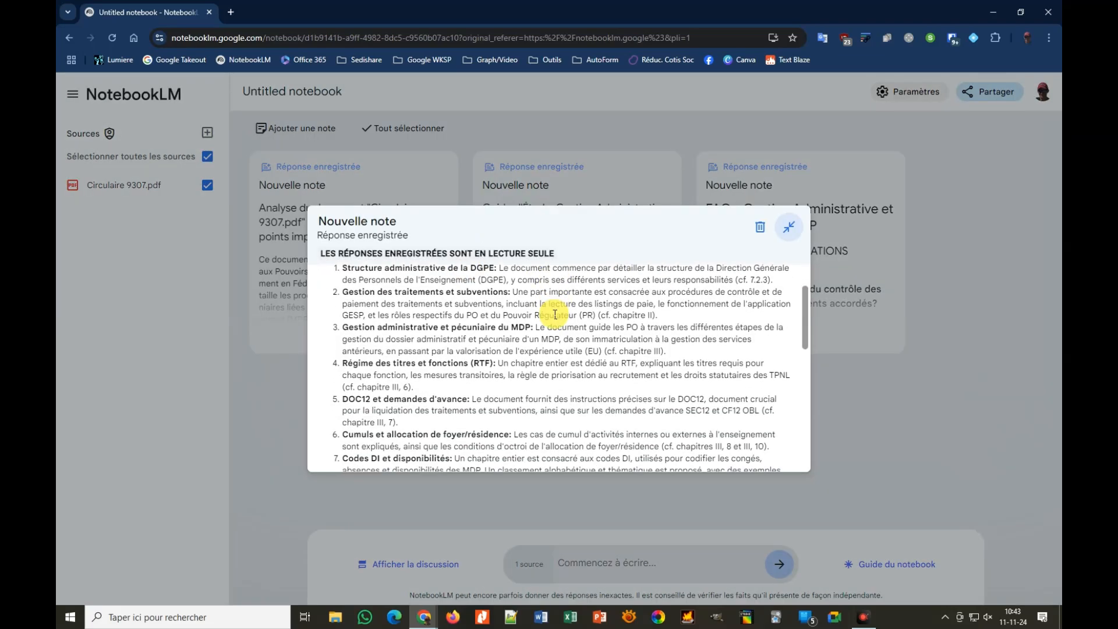
{"action": "scroll", "coordinate": [571, 347], "scroll_direction": "down", "scroll_amount": 8}
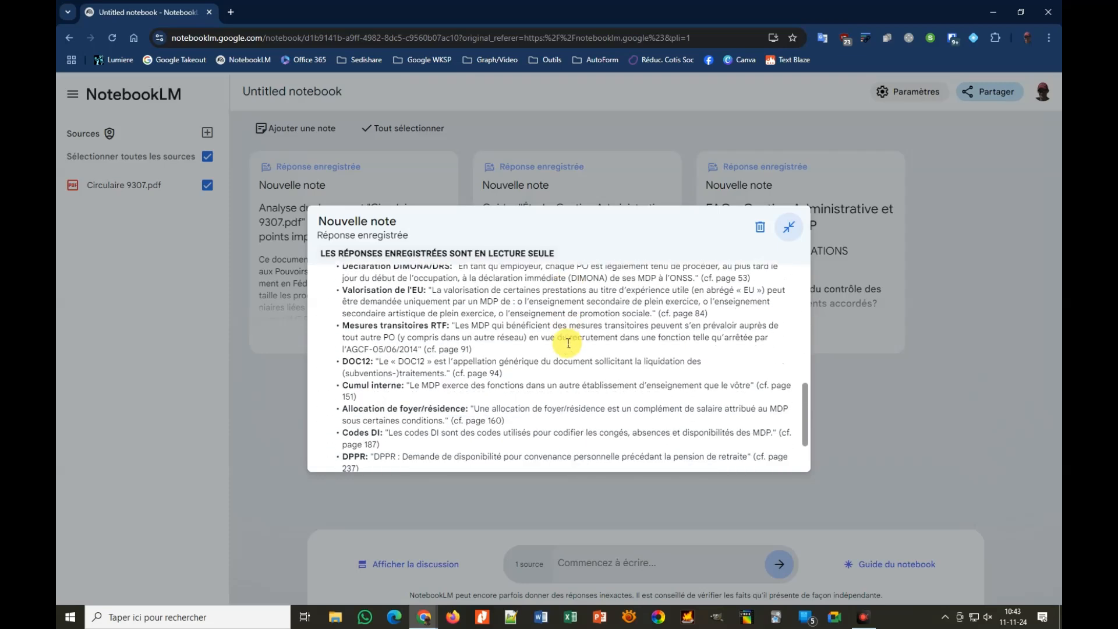
{"action": "scroll", "coordinate": [568, 343], "scroll_direction": "down", "scroll_amount": 1}
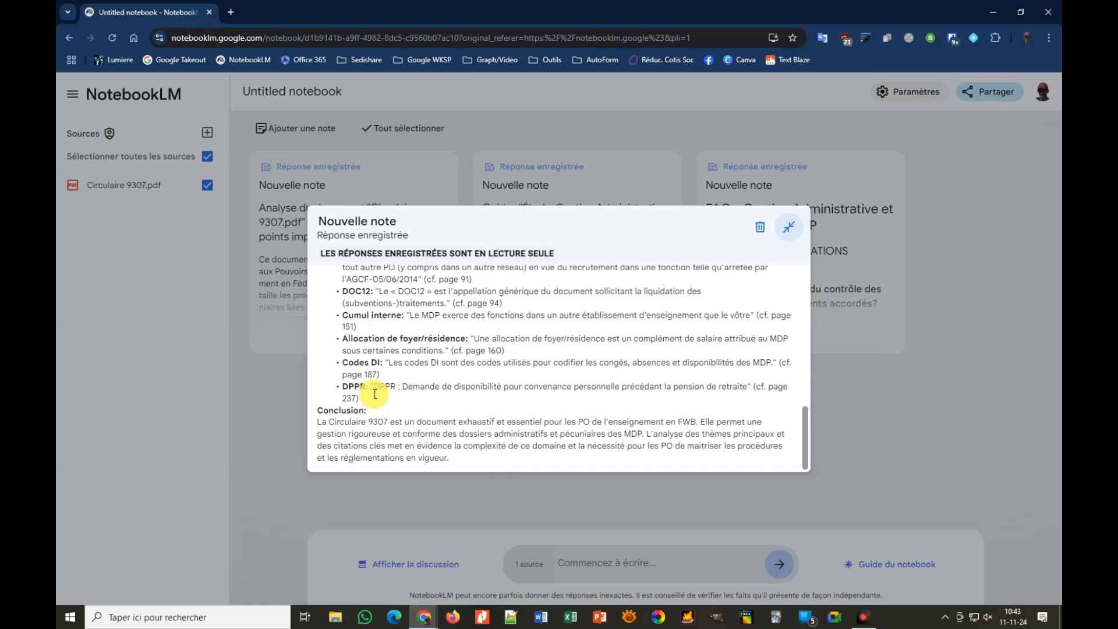
{"action": "scroll", "coordinate": [537, 403], "scroll_direction": "up", "scroll_amount": 5}
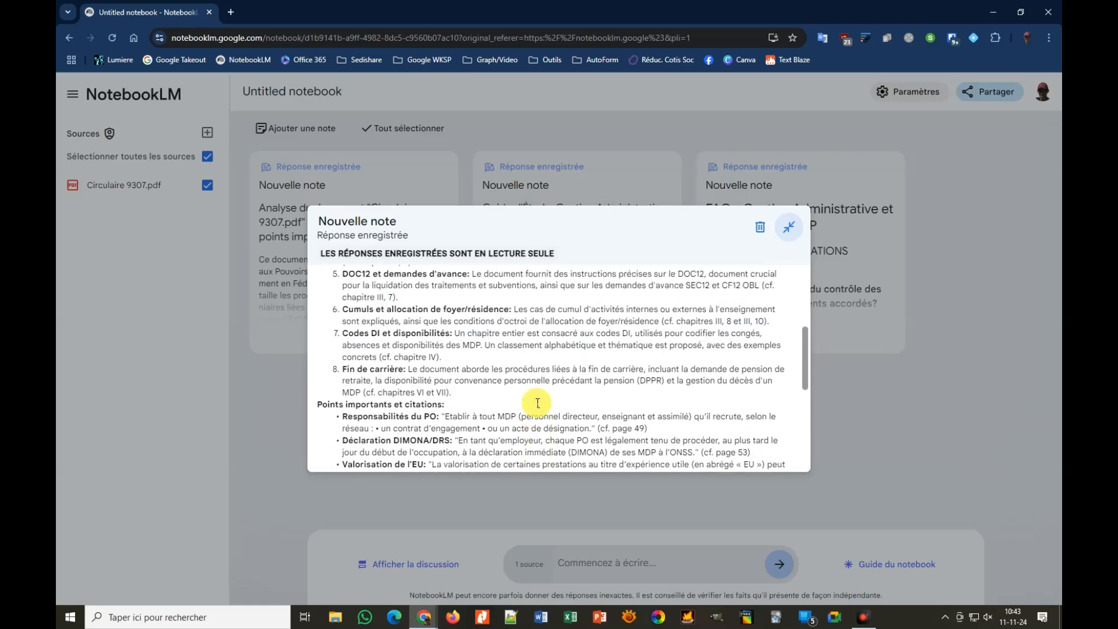
{"action": "scroll", "coordinate": [537, 403], "scroll_direction": "up", "scroll_amount": 5}
{"action": "scroll", "coordinate": [534, 394], "scroll_direction": "down", "scroll_amount": 1}
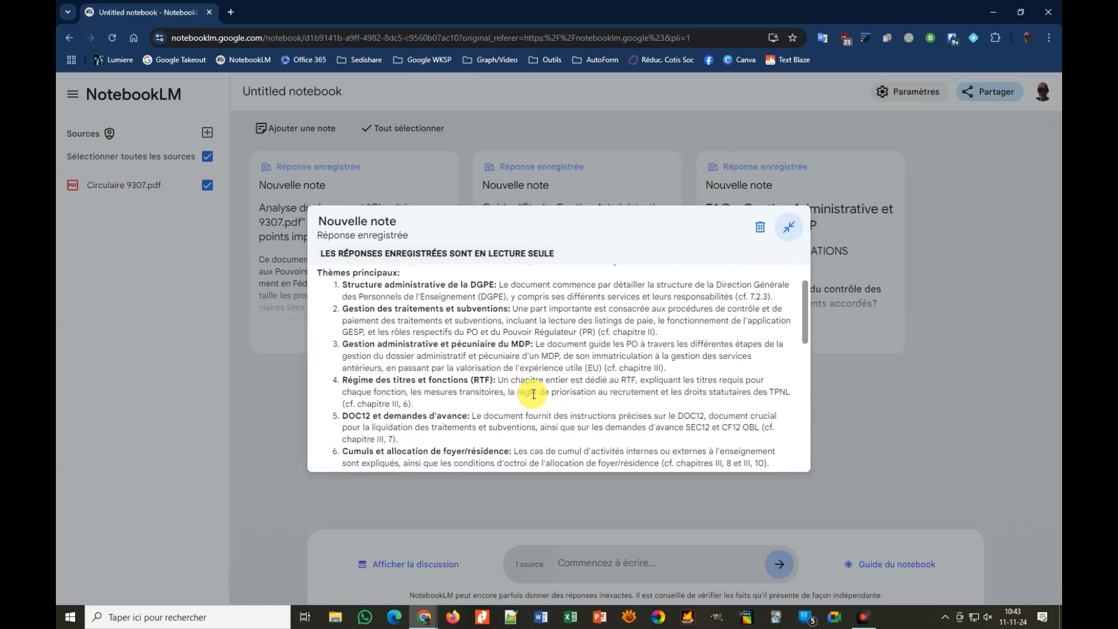
{"action": "scroll", "coordinate": [534, 394], "scroll_direction": "down", "scroll_amount": 10}
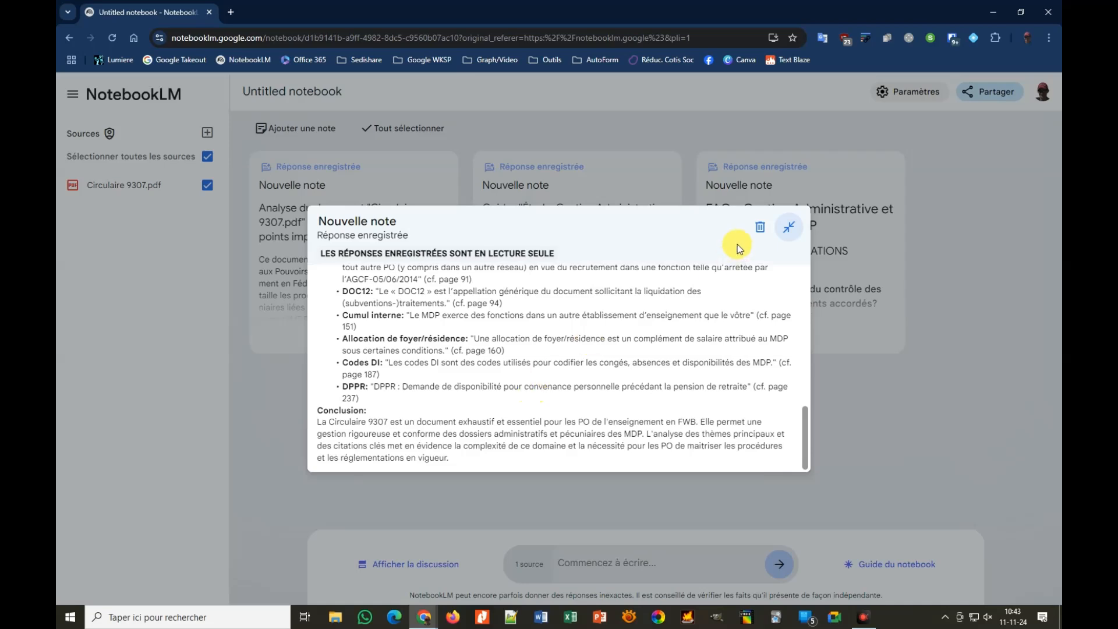
{"action": "left_click", "coordinate": [788, 229]}
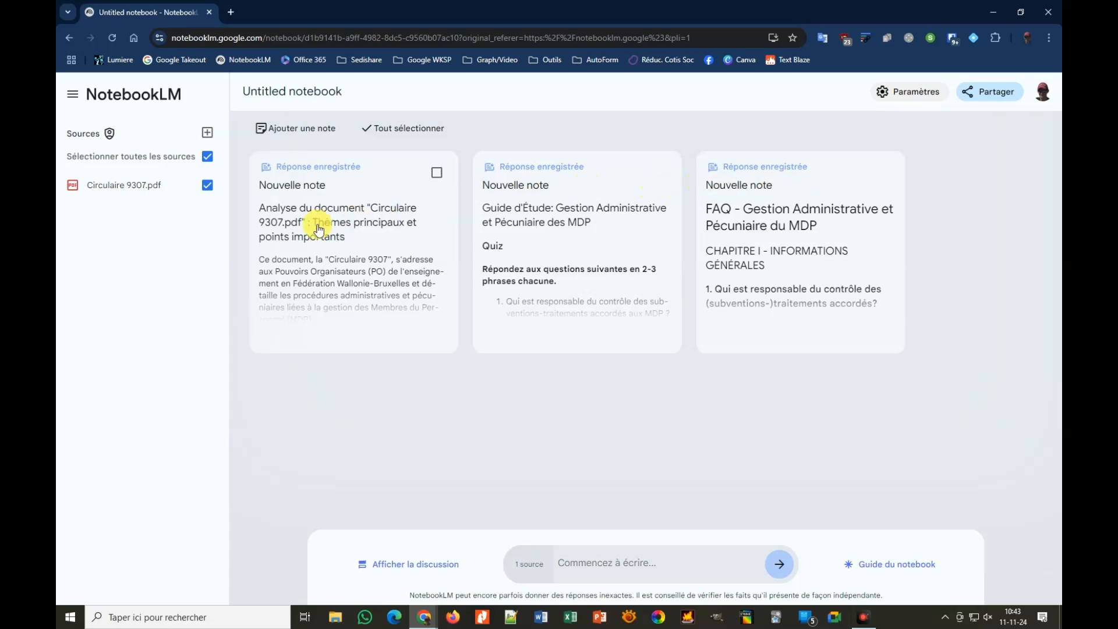
Step: Open the saved FAQ note, rename it "FAQ" and close it
{"action": "left_click", "coordinate": [785, 192]}
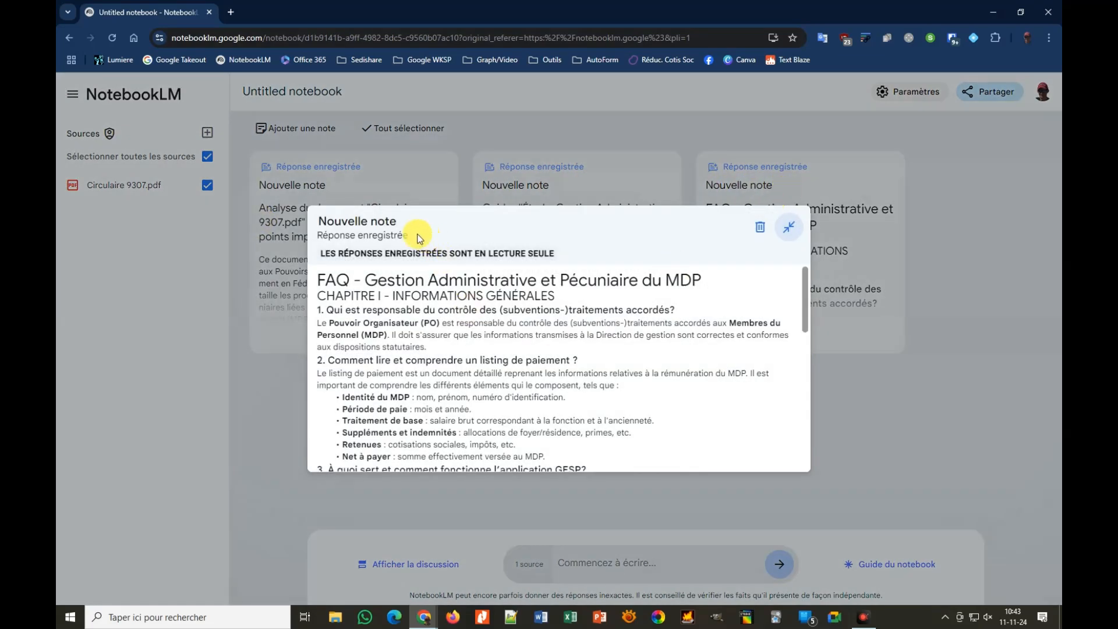
{"action": "left_click_drag", "start_coordinate": [404, 221], "coordinate": [236, 221]}
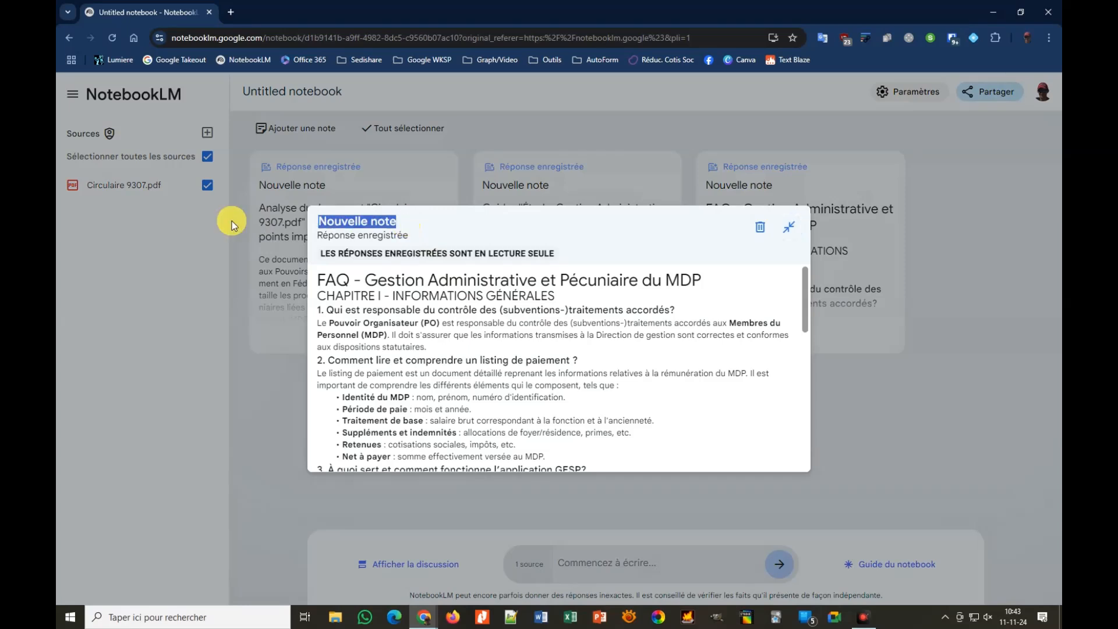
{"action": "type", "text": "FAQ"}
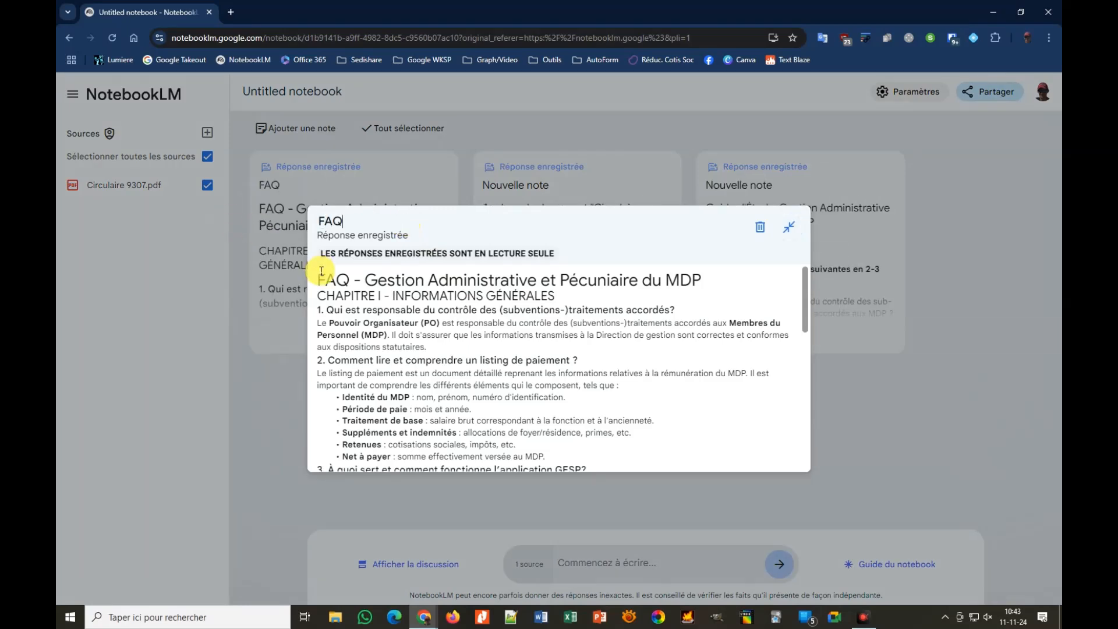
{"action": "left_click", "coordinate": [785, 231]}
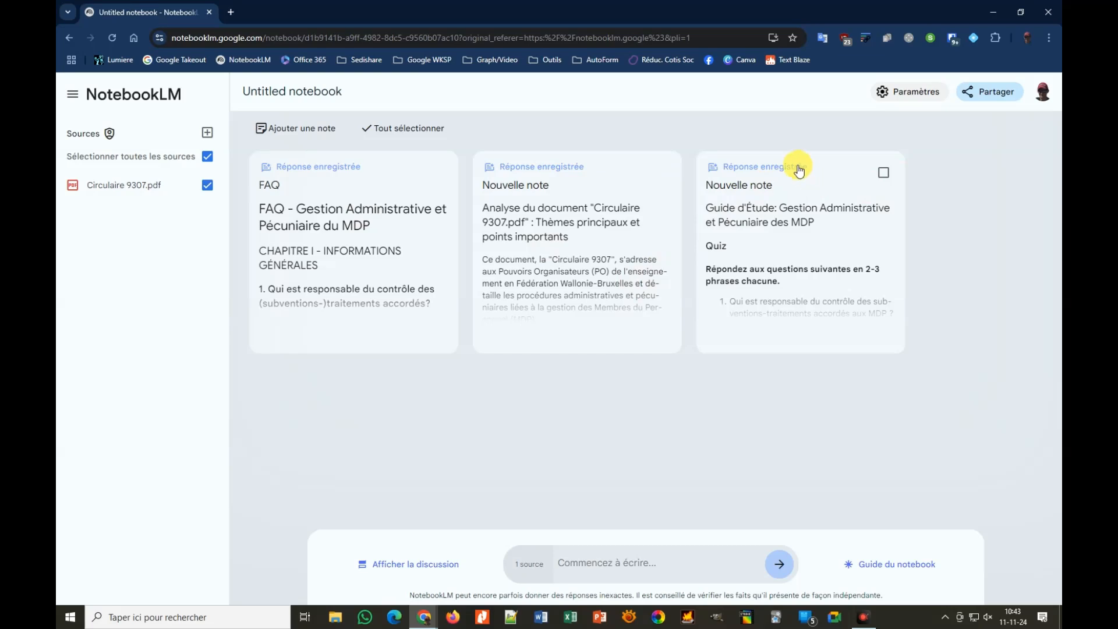
Step: Open the study guide note, rename it "Quiz" and close it
{"action": "left_click", "coordinate": [796, 188]}
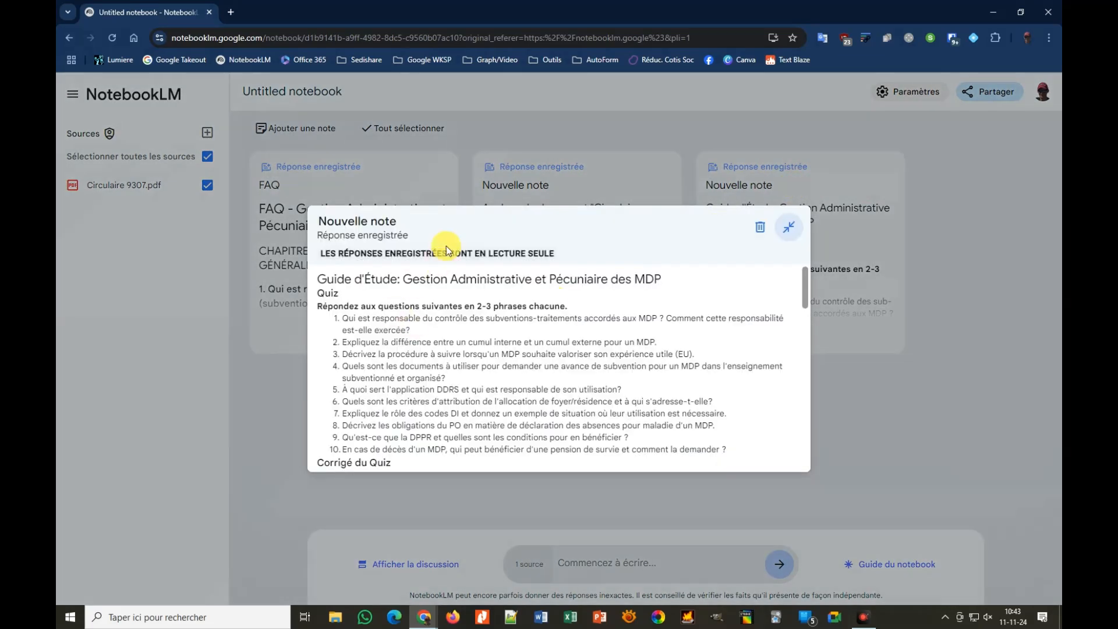
{"action": "left_click_drag", "start_coordinate": [410, 220], "coordinate": [187, 214]}
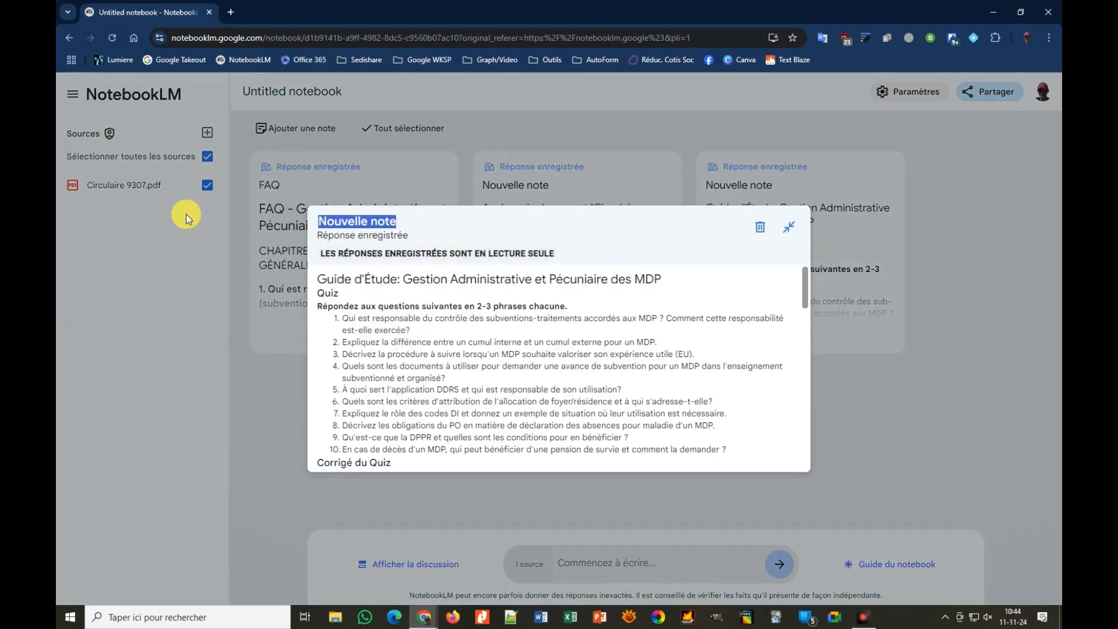
{"action": "type", "text": "Guide"}
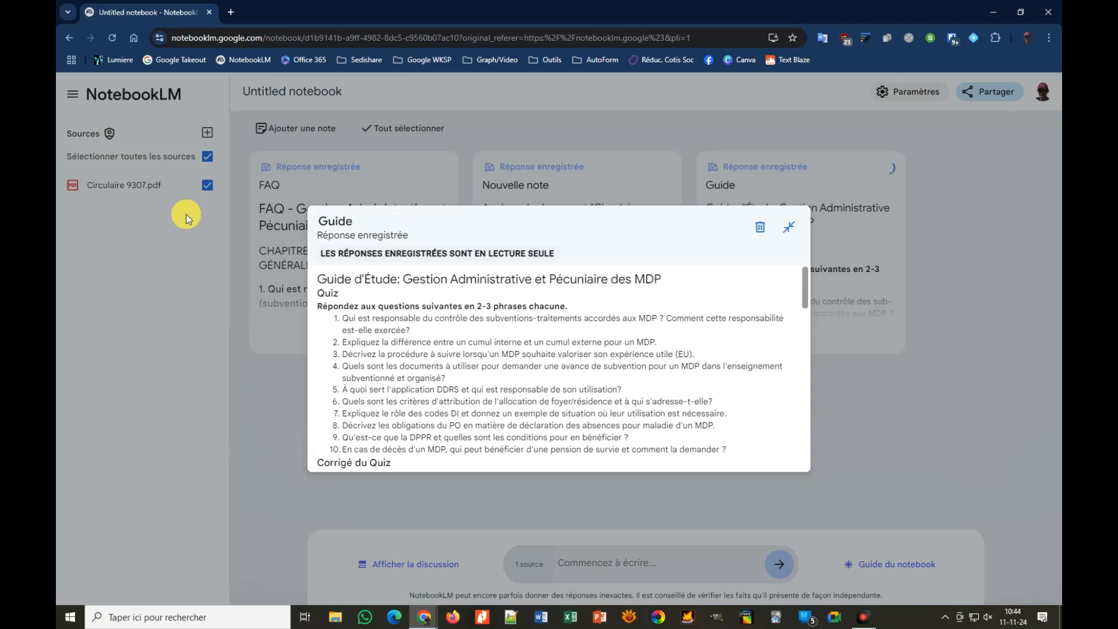
{"action": "key", "text": "BackSpace"}
{"action": "key", "text": "BackSpace"}
{"action": "key", "text": "BackSpace"}
{"action": "key", "text": "BackSpace"}
{"action": "key", "text": "BackSpace"}
{"action": "key", "text": "BackSpace"}
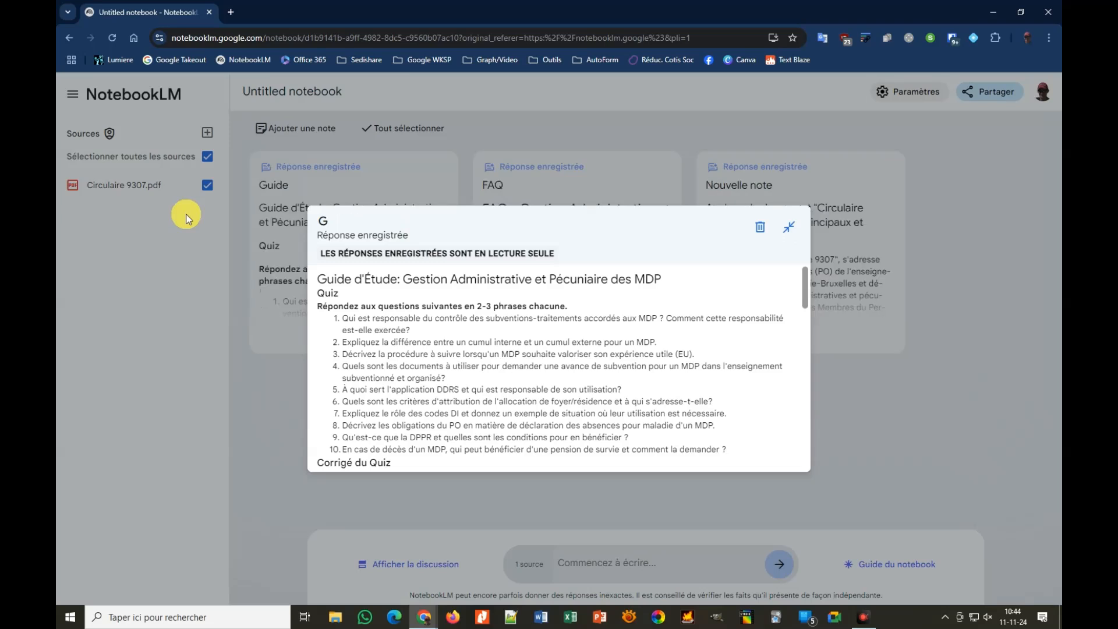
{"action": "type", "text": "Quiz"}
{"action": "left_click", "coordinate": [789, 231]}
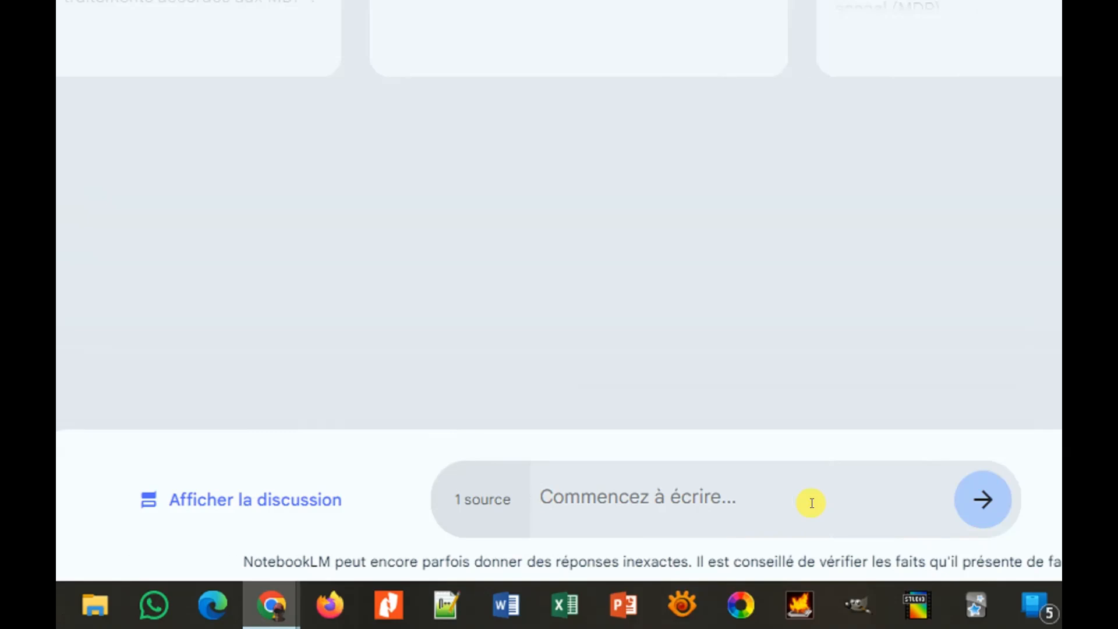
{"action": "type", "text": "Nouveauté"}
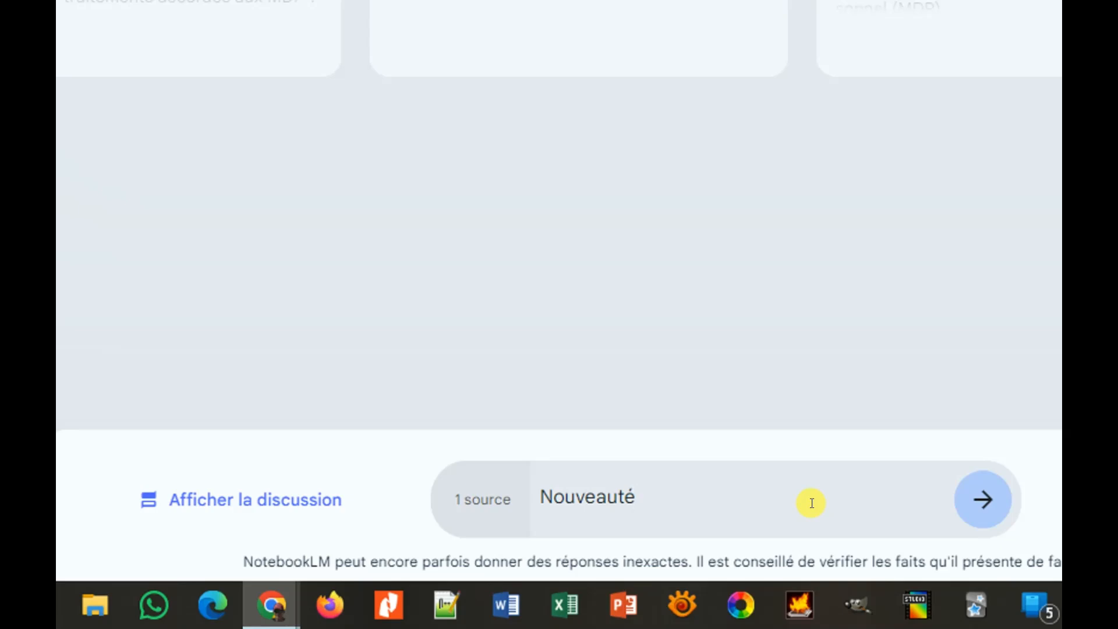
{"action": "key", "text": "BackSpace"}
{"action": "key", "text": "BackSpace"}
{"action": "key", "text": "BackSpace"}
{"action": "key", "text": "BackSpace"}
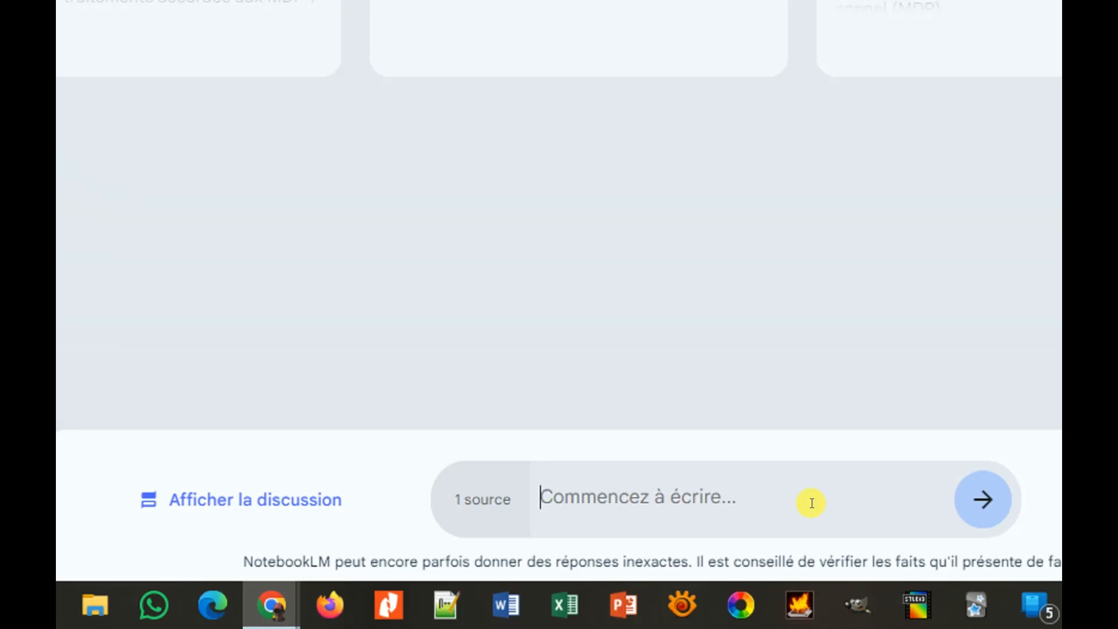
Step: Ask the notebook chat "quelles sont les nouveautés"
{"action": "type", "text": "quell"}
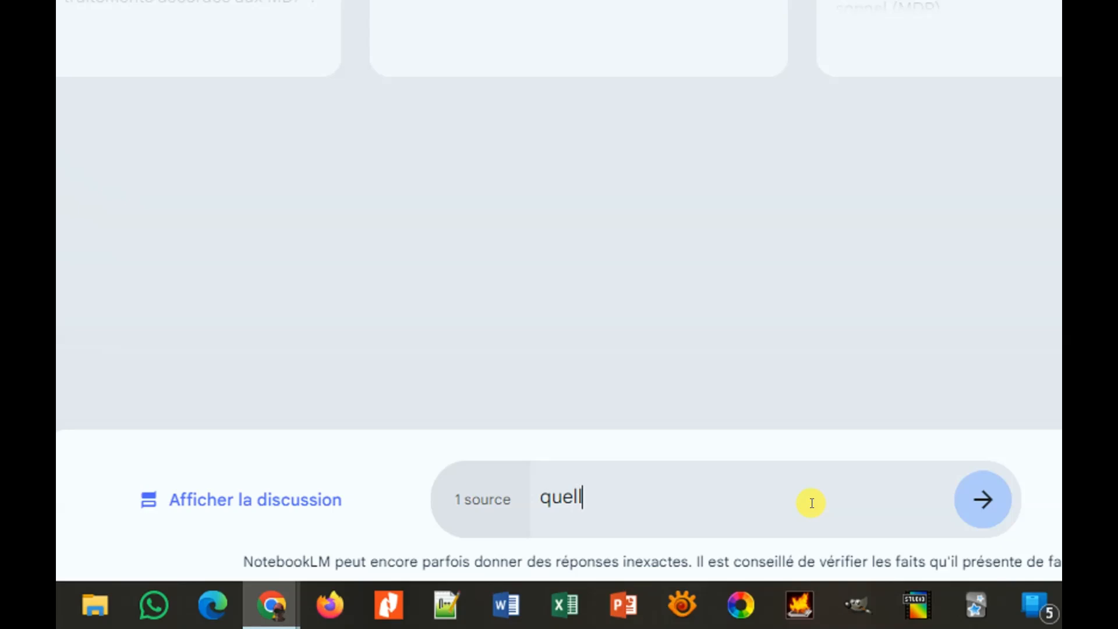
{"action": "type", "text": "es sont le"}
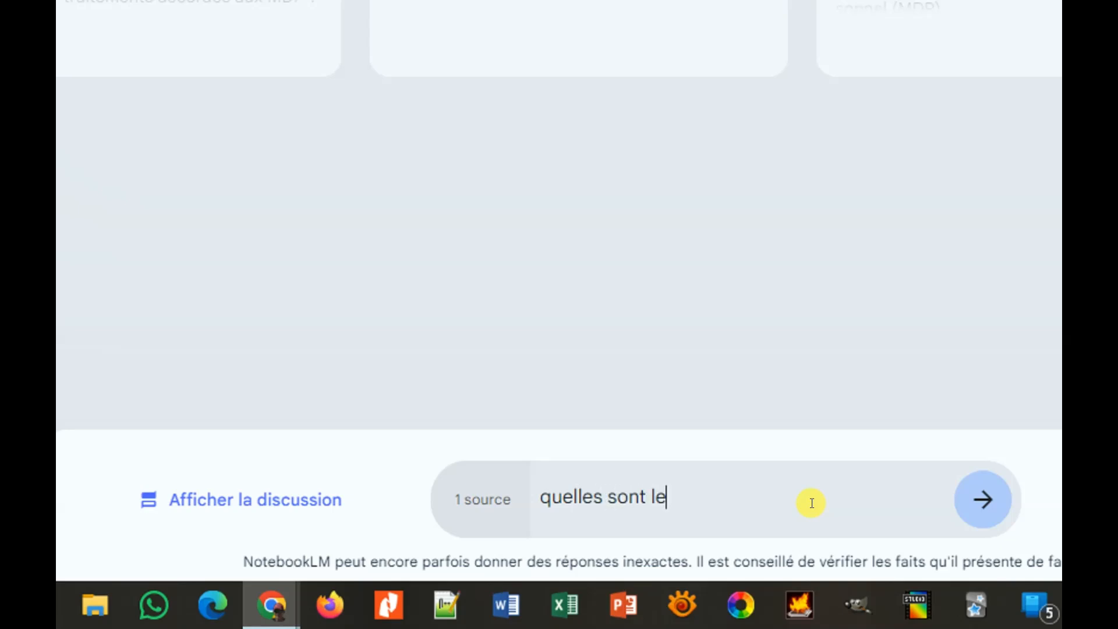
{"action": "type", "text": "s nouveautés"}
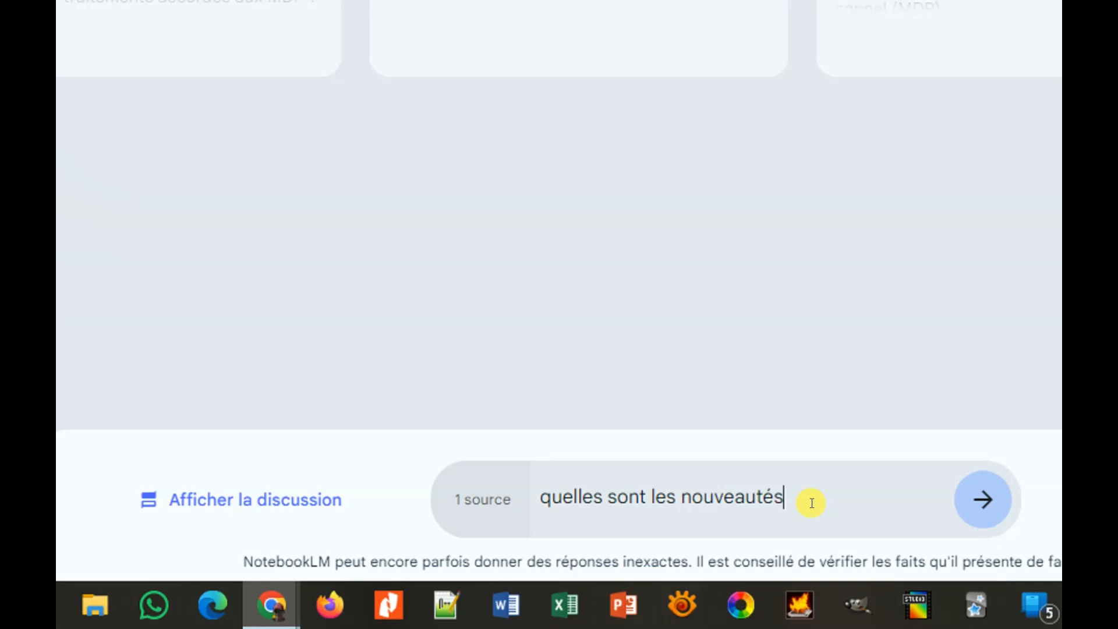
{"action": "key", "text": "Return"}
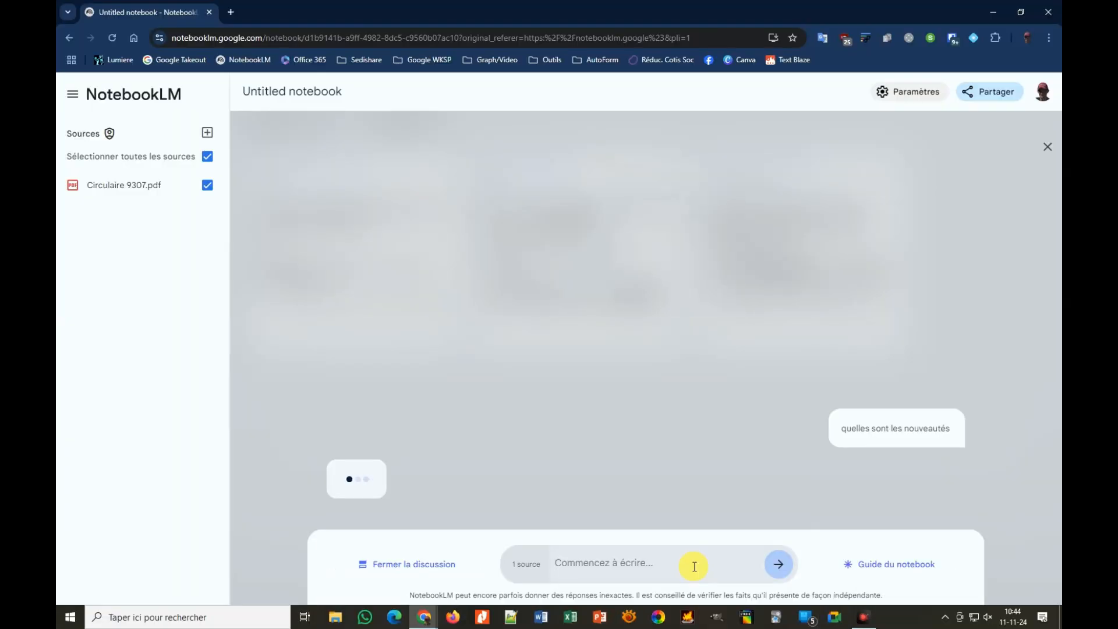
Step: Read through the chat answer on the new features for the 2024-2025 school year, from start to end
{"action": "scroll", "coordinate": [850, 257], "scroll_direction": "up", "scroll_amount": 3}
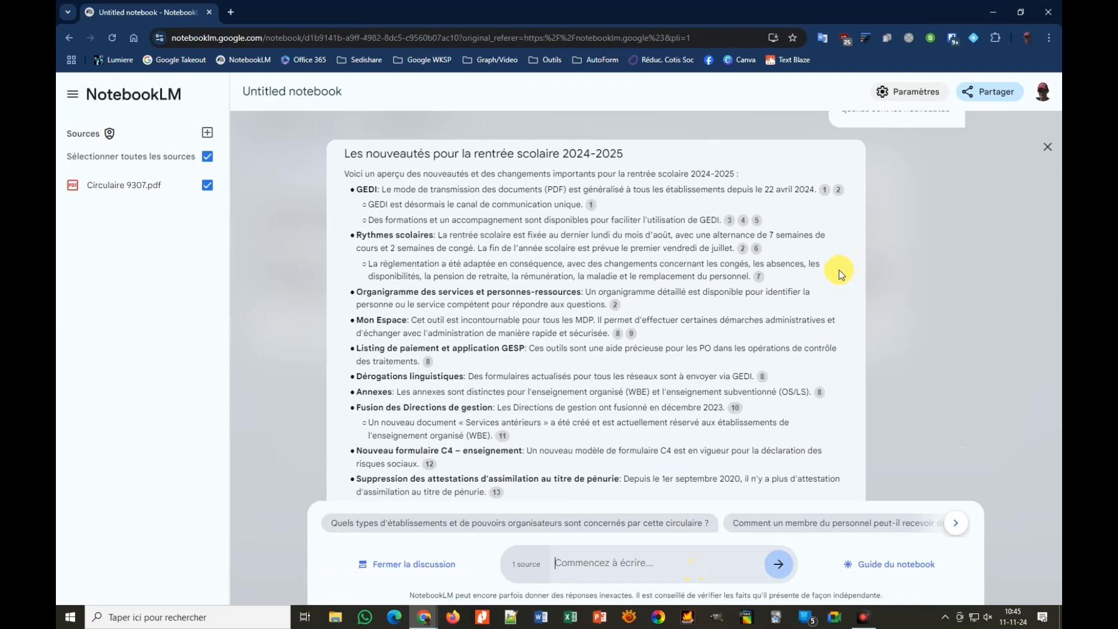
{"action": "scroll", "coordinate": [833, 273], "scroll_direction": "up", "scroll_amount": 1}
{"action": "scroll", "coordinate": [702, 273], "scroll_direction": "down", "scroll_amount": 1}
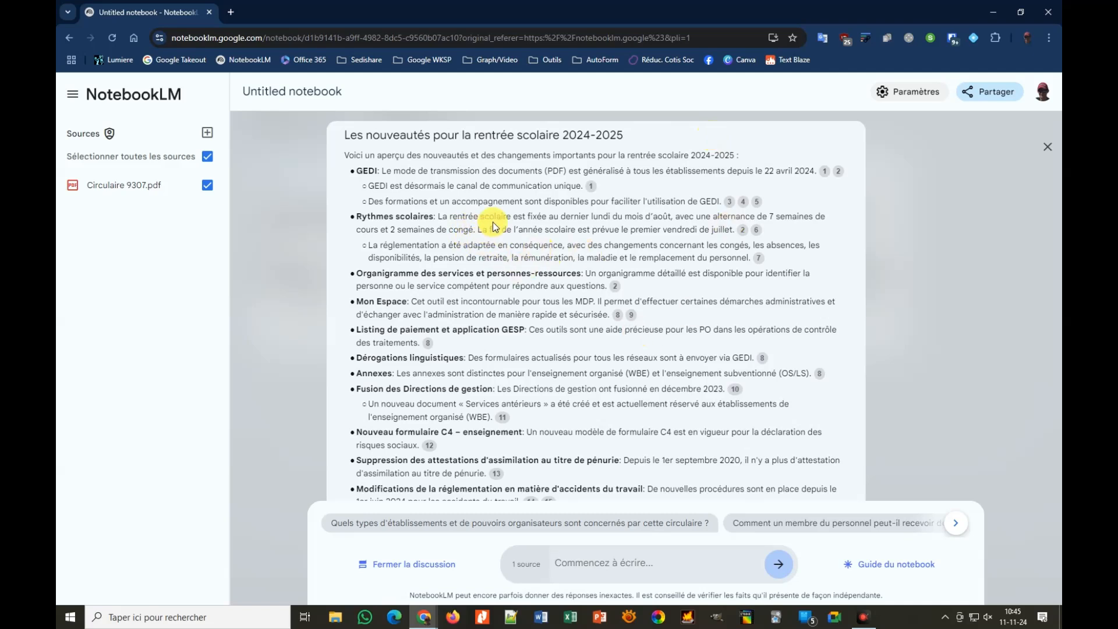
{"action": "scroll", "coordinate": [495, 251], "scroll_direction": "down", "scroll_amount": 2}
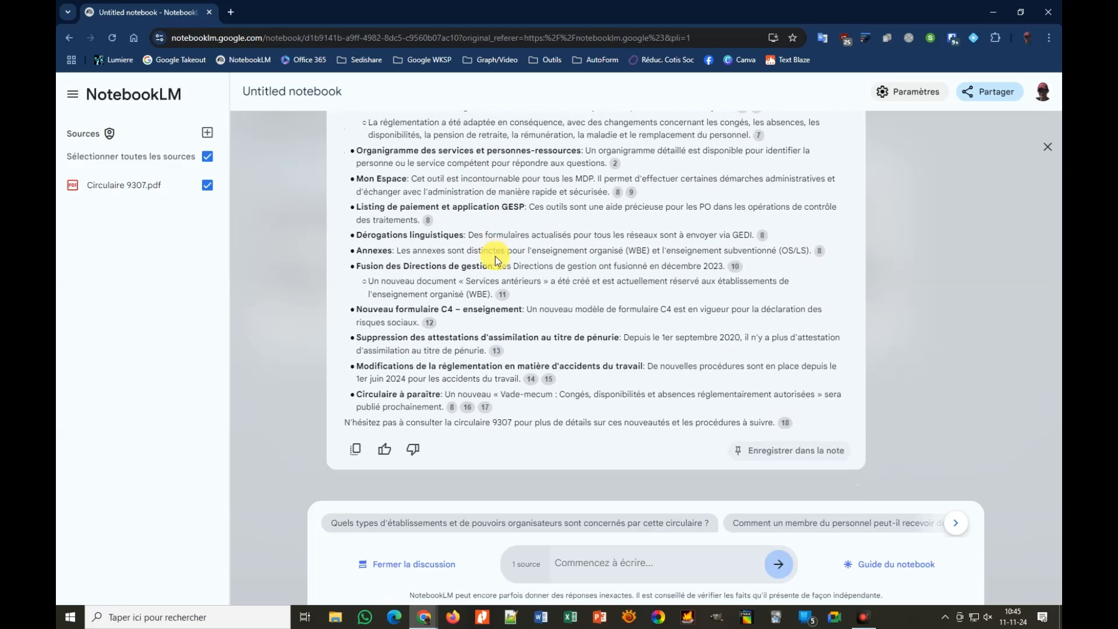
{"action": "scroll", "coordinate": [644, 431], "scroll_direction": "up", "scroll_amount": 3}
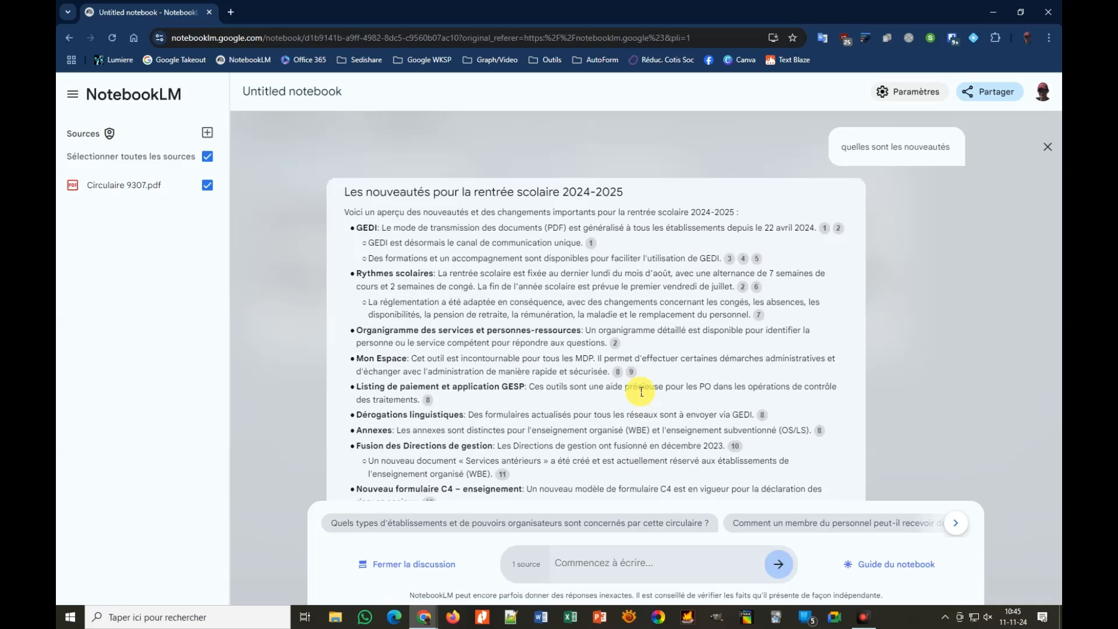
{"action": "mouse_move", "coordinate": [591, 242]}
{"action": "scroll", "coordinate": [830, 285], "scroll_direction": "down", "scroll_amount": 1}
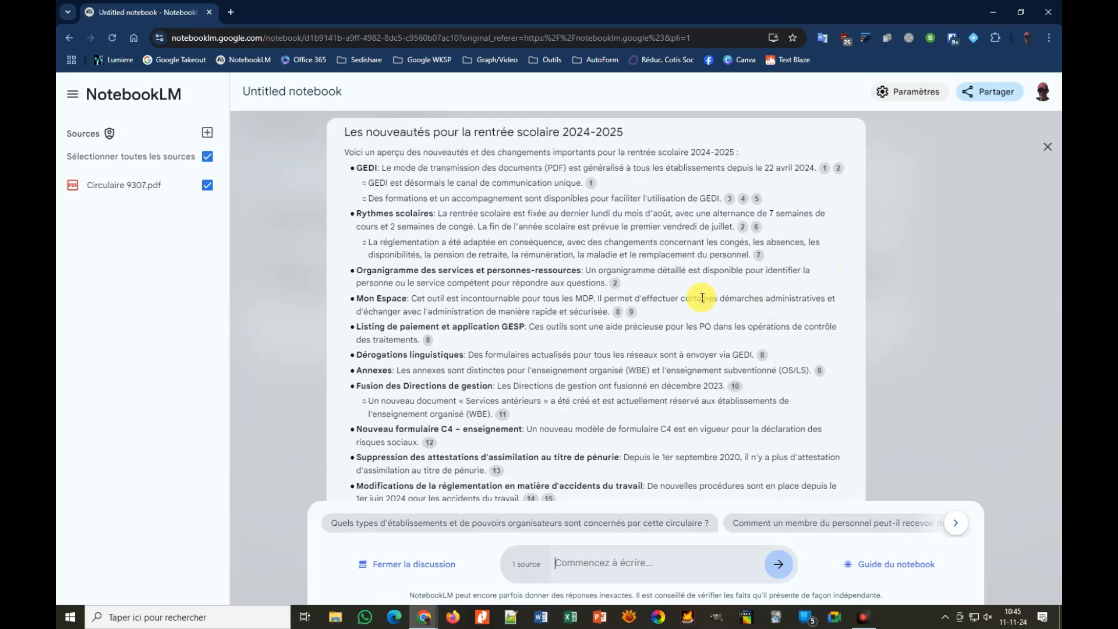
Step: Preview citation 9 of the Mon Espace item, then open its highlighted passage in Circulaire 9307.pdf and read it
{"action": "mouse_move", "coordinate": [634, 317]}
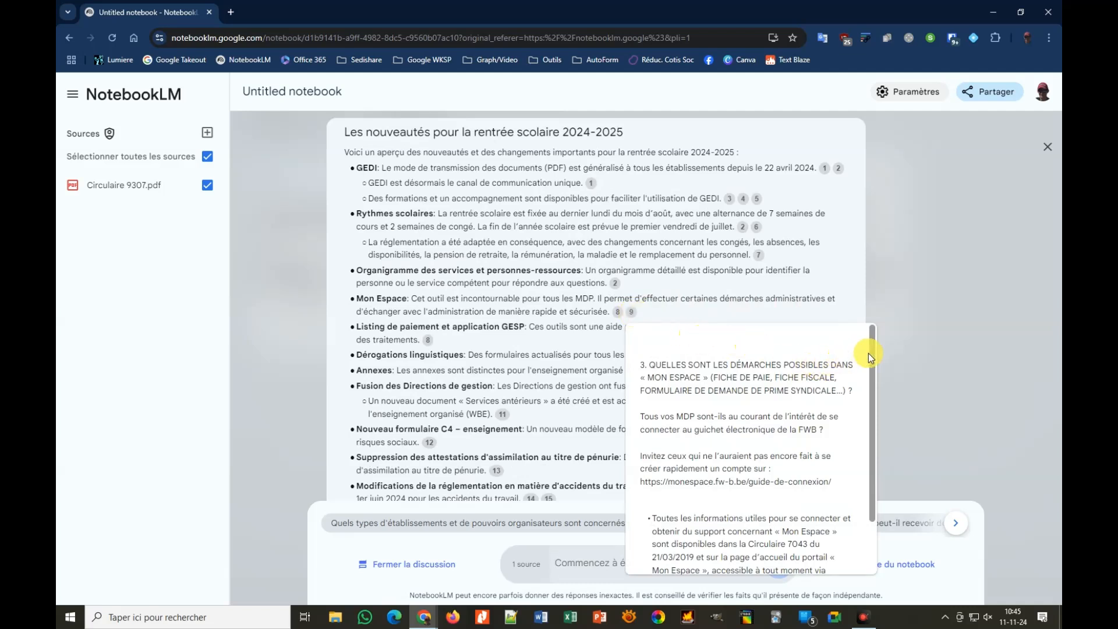
{"action": "mouse_move", "coordinate": [871, 351]}
{"action": "left_mouse_down"}
{"action": "mouse_move", "coordinate": [875, 424]}
{"action": "mouse_move", "coordinate": [872, 352]}
{"action": "mouse_move", "coordinate": [866, 414]}
{"action": "mouse_move", "coordinate": [885, 358]}
{"action": "left_mouse_up"}
{"action": "left_click", "coordinate": [884, 356]}
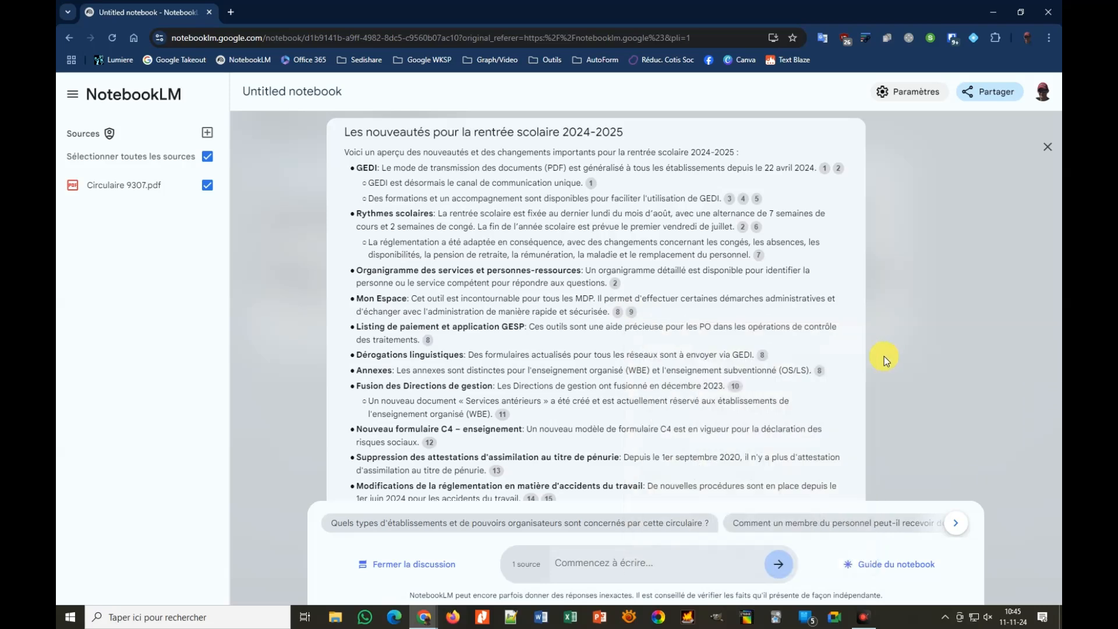
{"action": "left_click", "coordinate": [716, 311]}
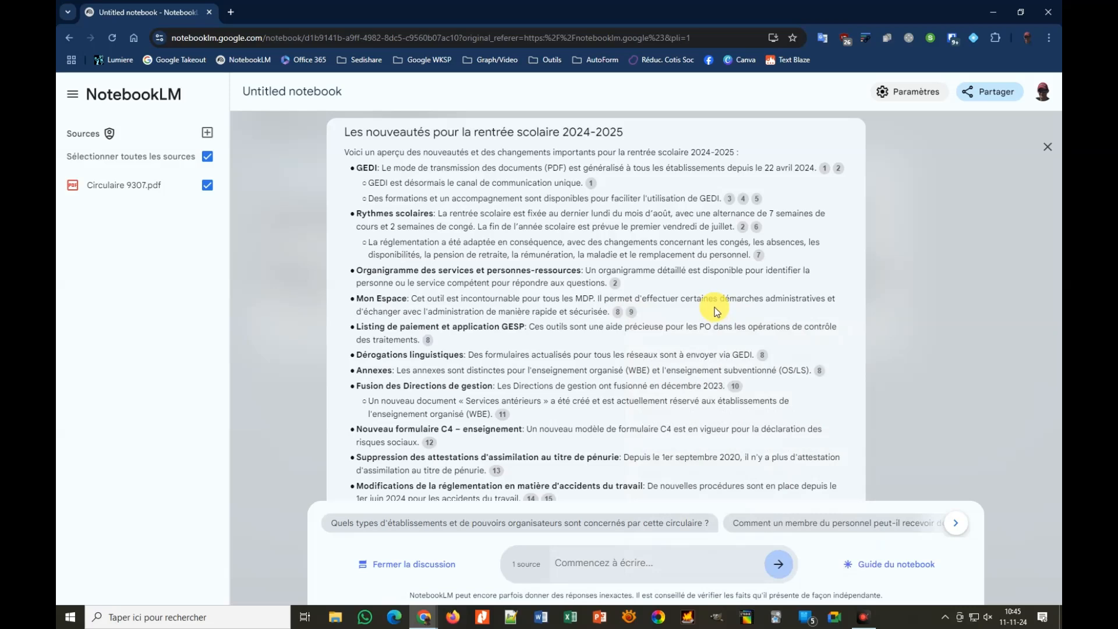
{"action": "left_click", "coordinate": [633, 317]}
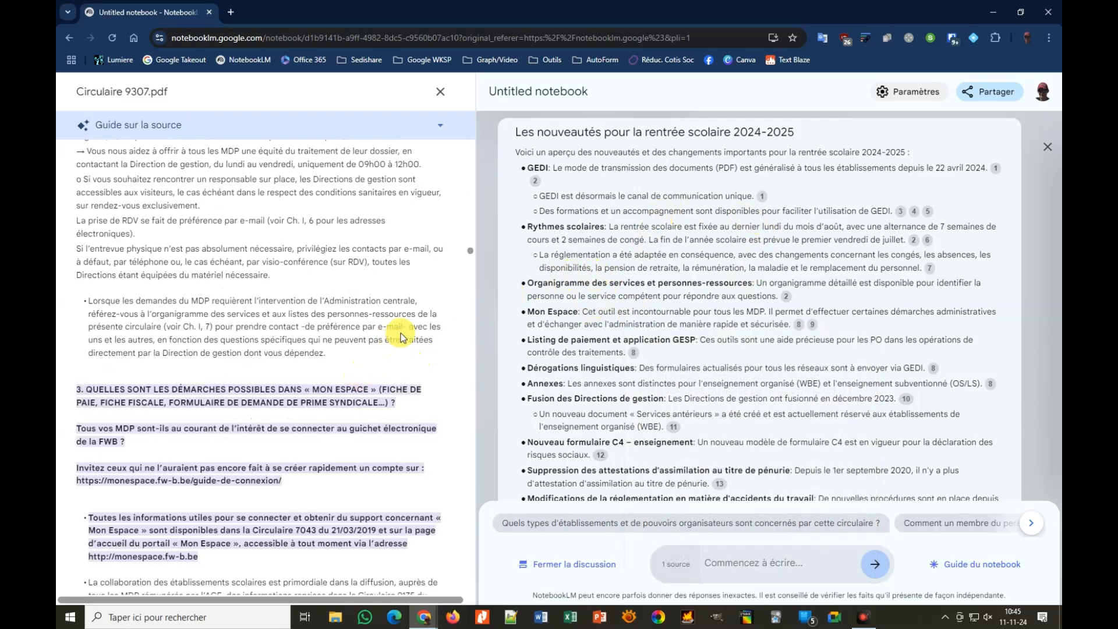
{"action": "scroll", "coordinate": [439, 333], "scroll_direction": "down", "scroll_amount": 2}
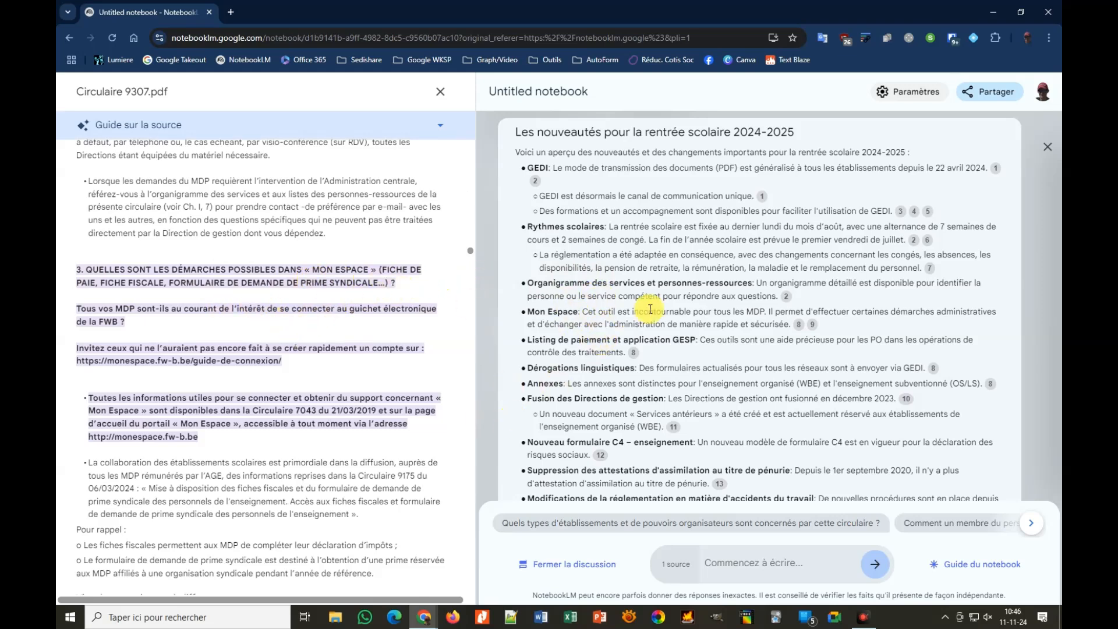
Step: Check the source passage cited as 12 for the Nouveau formulaire C4 – enseignement item, and close the source
{"action": "scroll", "coordinate": [861, 314], "scroll_direction": "down", "scroll_amount": 1}
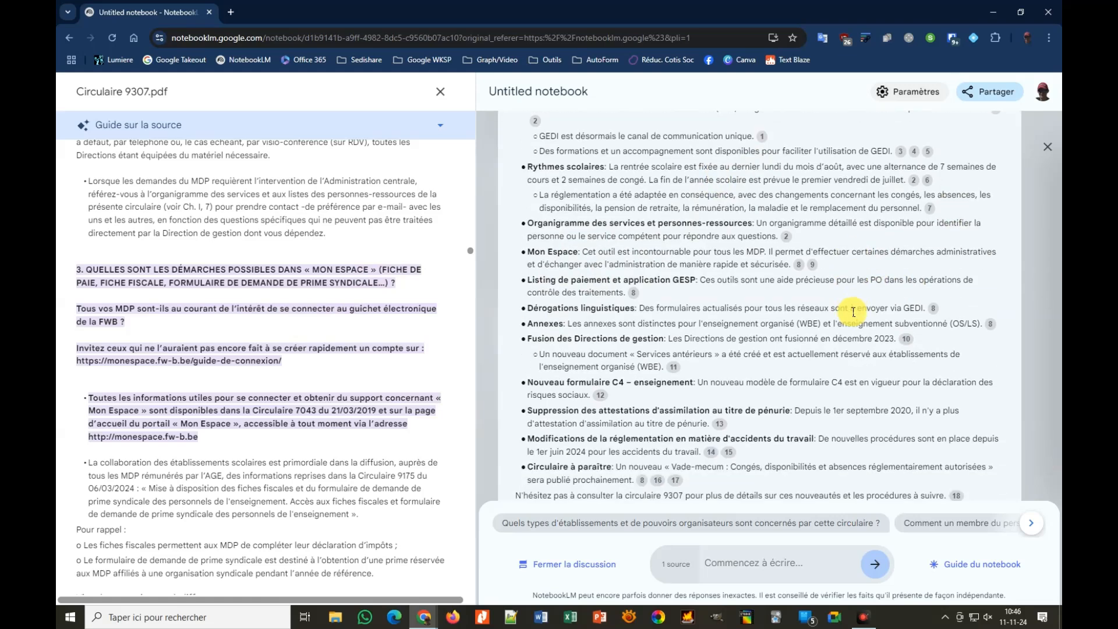
{"action": "scroll", "coordinate": [827, 308], "scroll_direction": "down", "scroll_amount": 1}
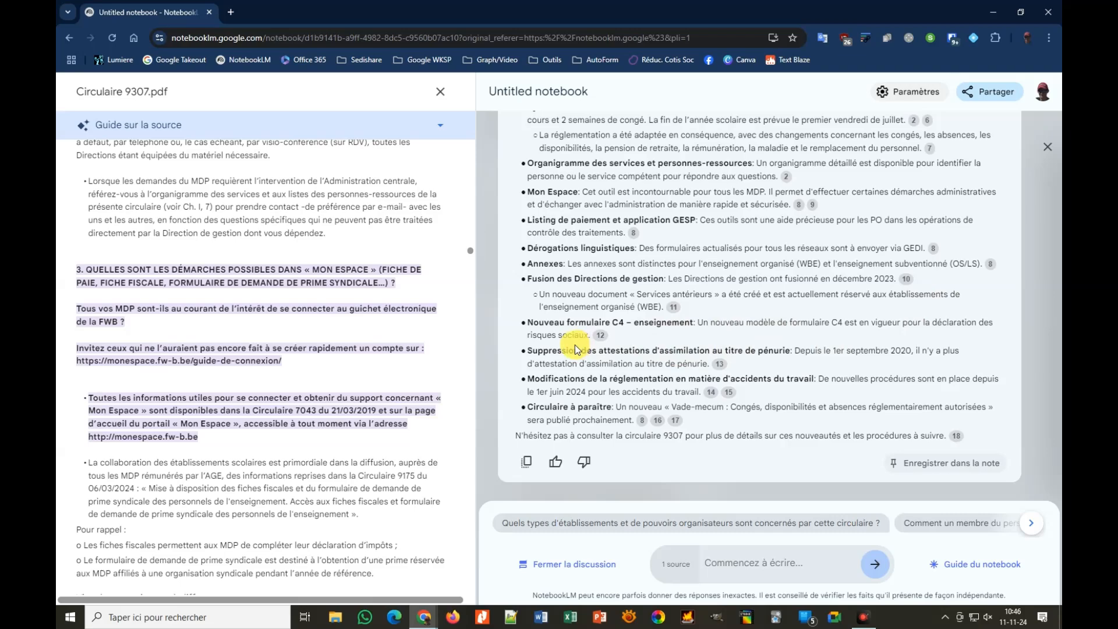
{"action": "left_click", "coordinate": [601, 338]}
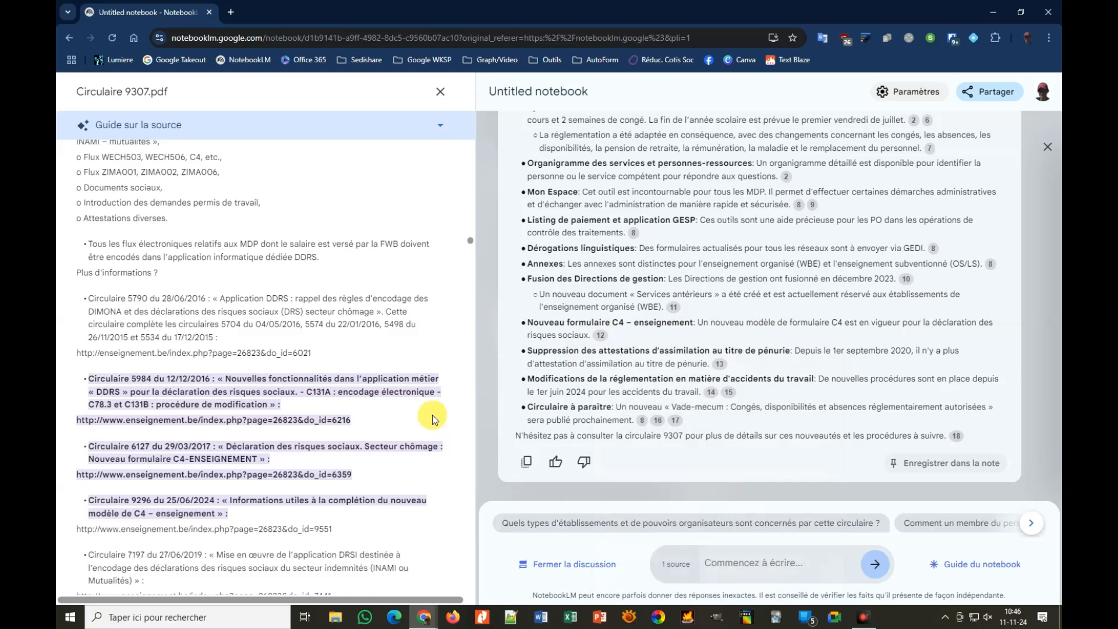
{"action": "scroll", "coordinate": [432, 413], "scroll_direction": "down", "scroll_amount": 1}
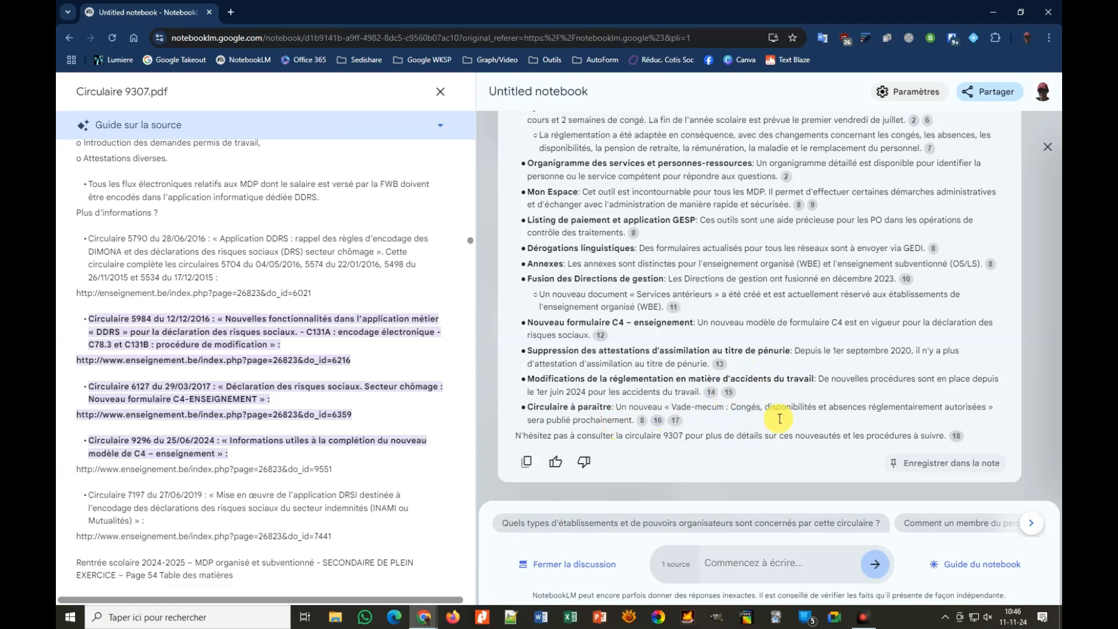
{"action": "scroll", "coordinate": [855, 249], "scroll_direction": "up", "scroll_amount": 2}
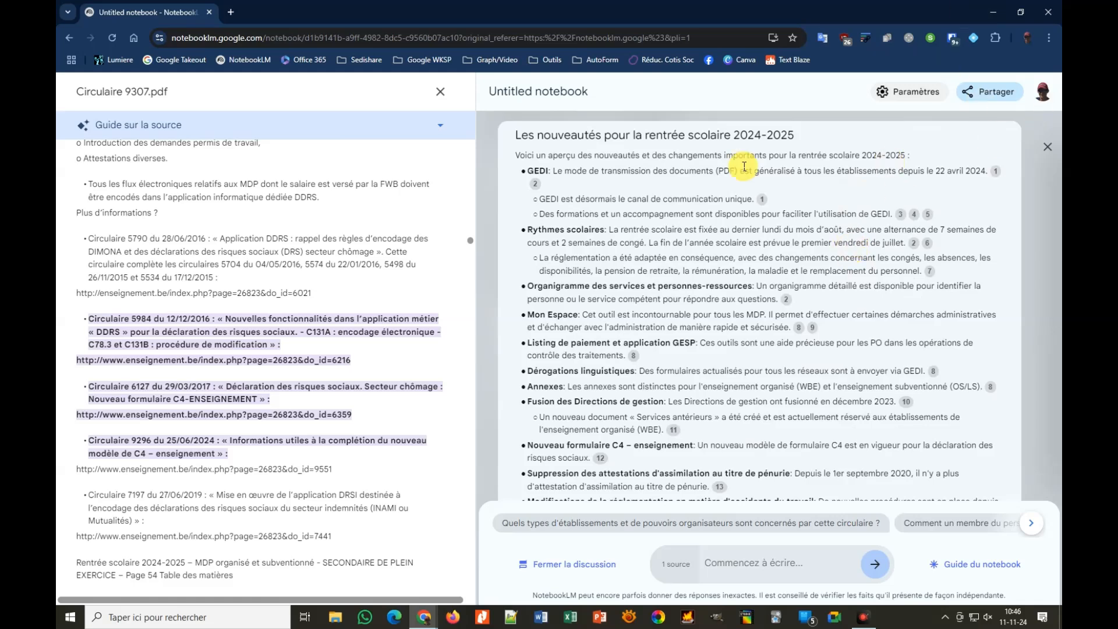
{"action": "left_click", "coordinate": [442, 92]}
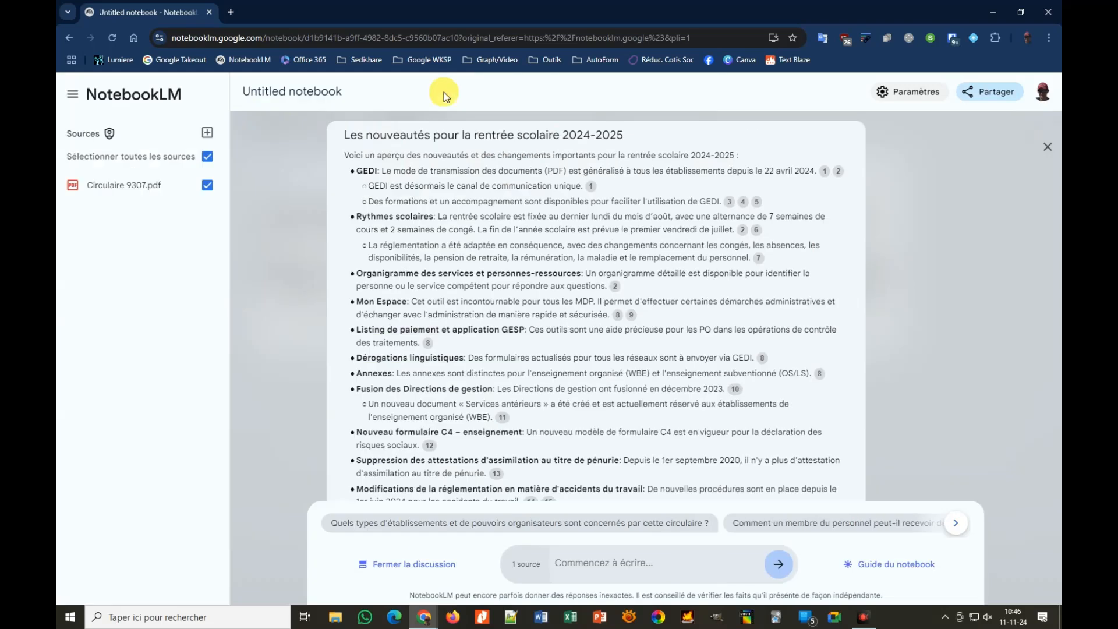
Step: Ask the notebook chat about "Accidents de travail" and look through the answer from its beginning
{"action": "left_click", "coordinate": [649, 562]}
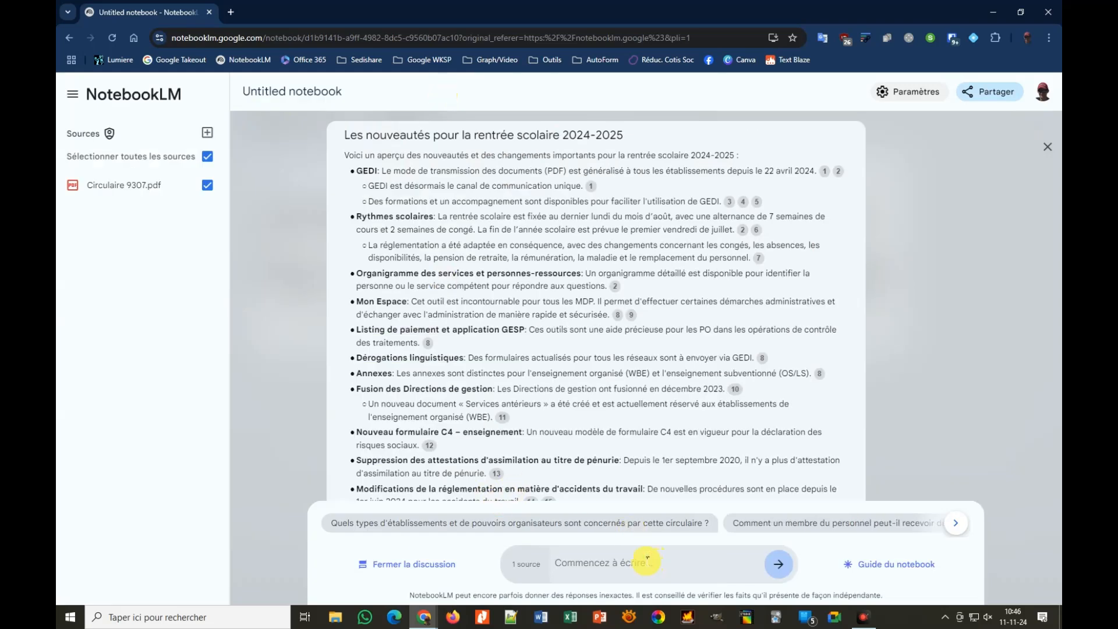
{"action": "type", "text": "Accidents de travail"}
{"action": "key", "text": "Return"}
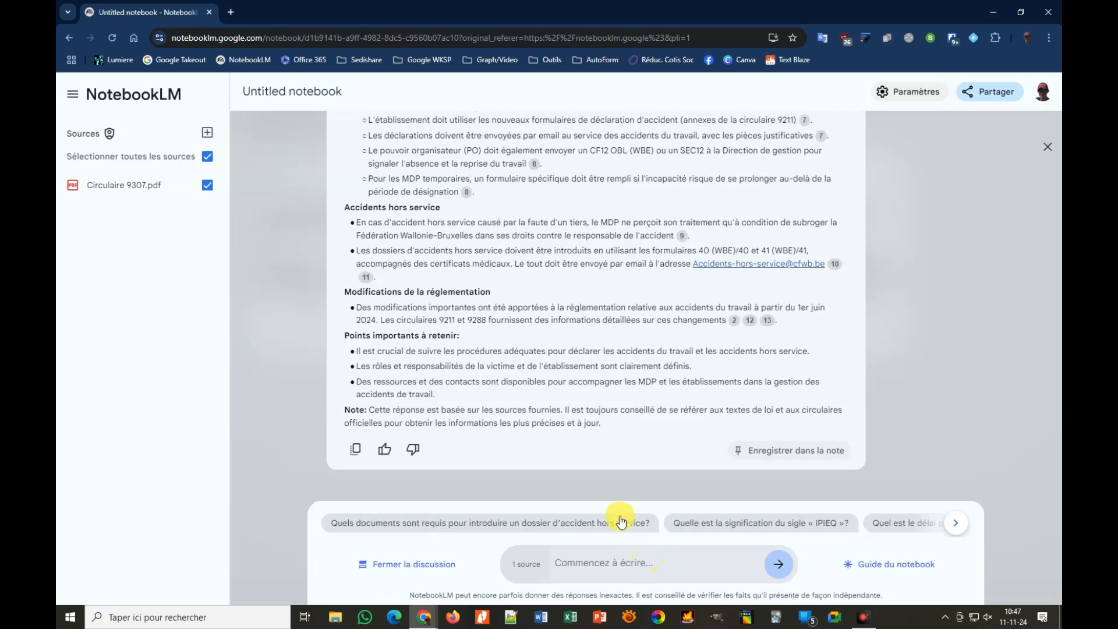
{"action": "scroll", "coordinate": [578, 369], "scroll_direction": "up", "scroll_amount": 6}
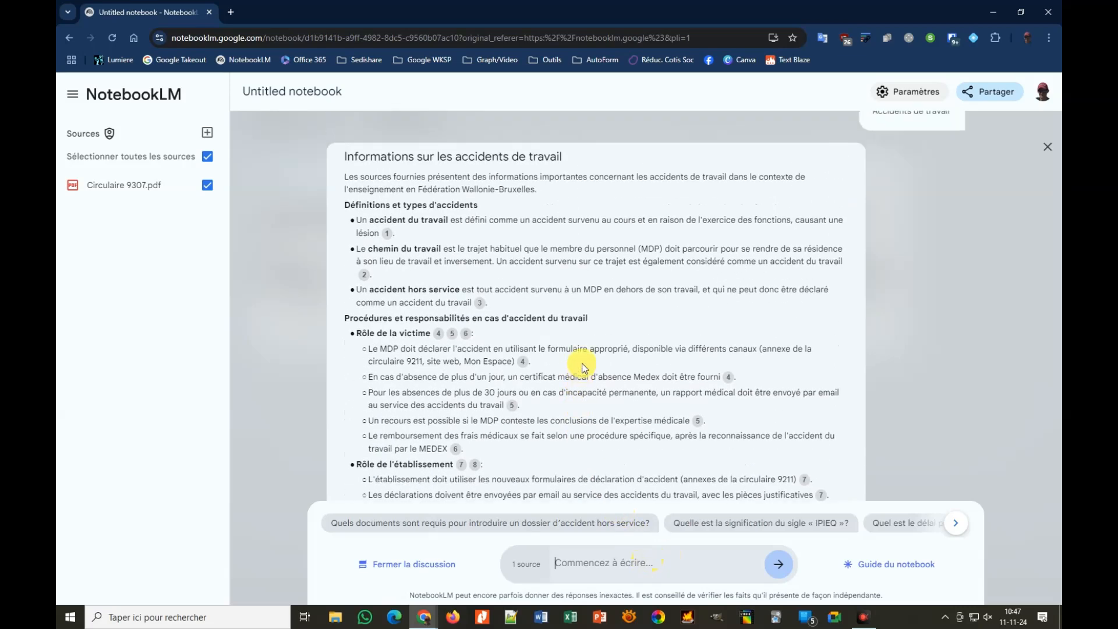
{"action": "scroll", "coordinate": [578, 370], "scroll_direction": "up", "scroll_amount": 3}
{"action": "scroll", "coordinate": [578, 347], "scroll_direction": "down", "scroll_amount": 2}
{"action": "scroll", "coordinate": [547, 323], "scroll_direction": "up", "scroll_amount": 1}
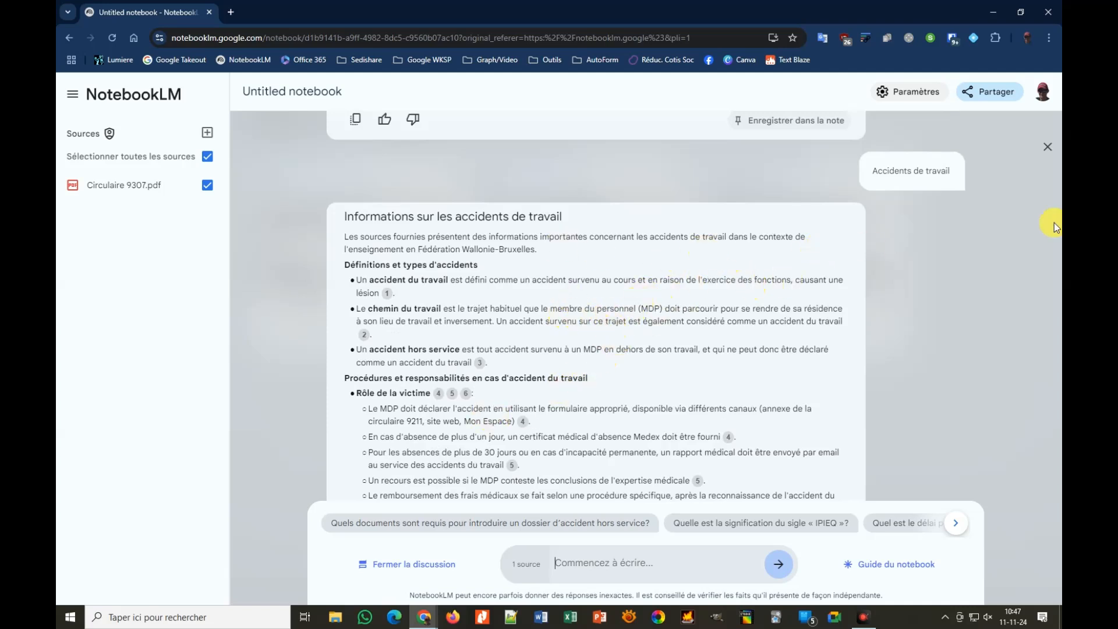
Step: Close and reopen the chat discussion, then read the "Accidents de travail" answer through to its end and return to the first question
{"action": "left_click", "coordinate": [1048, 147]}
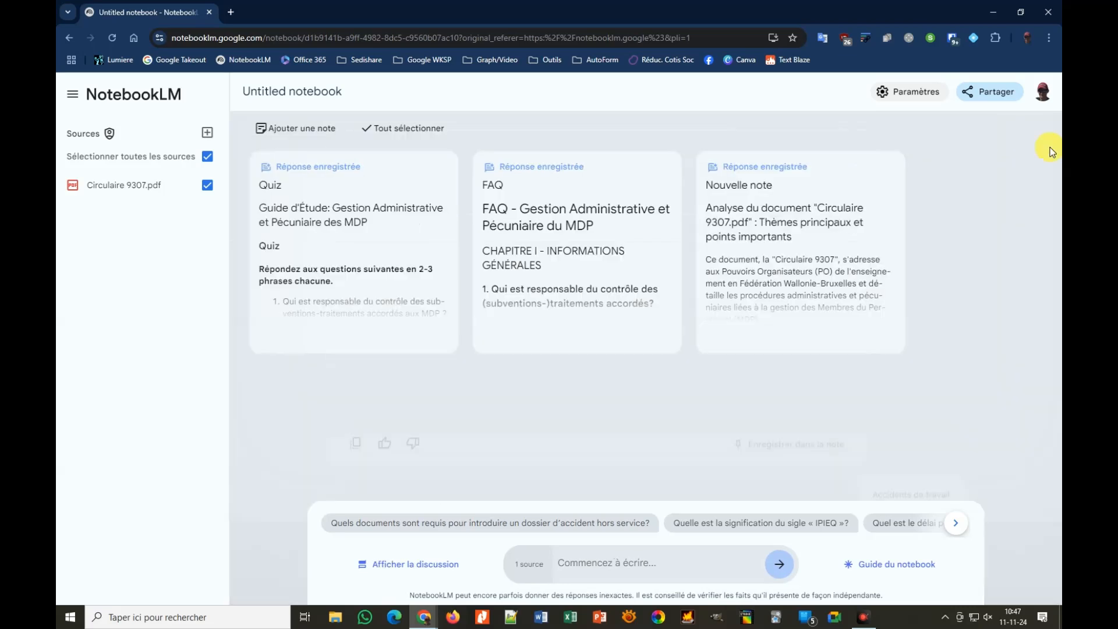
{"action": "left_click", "coordinate": [406, 569]}
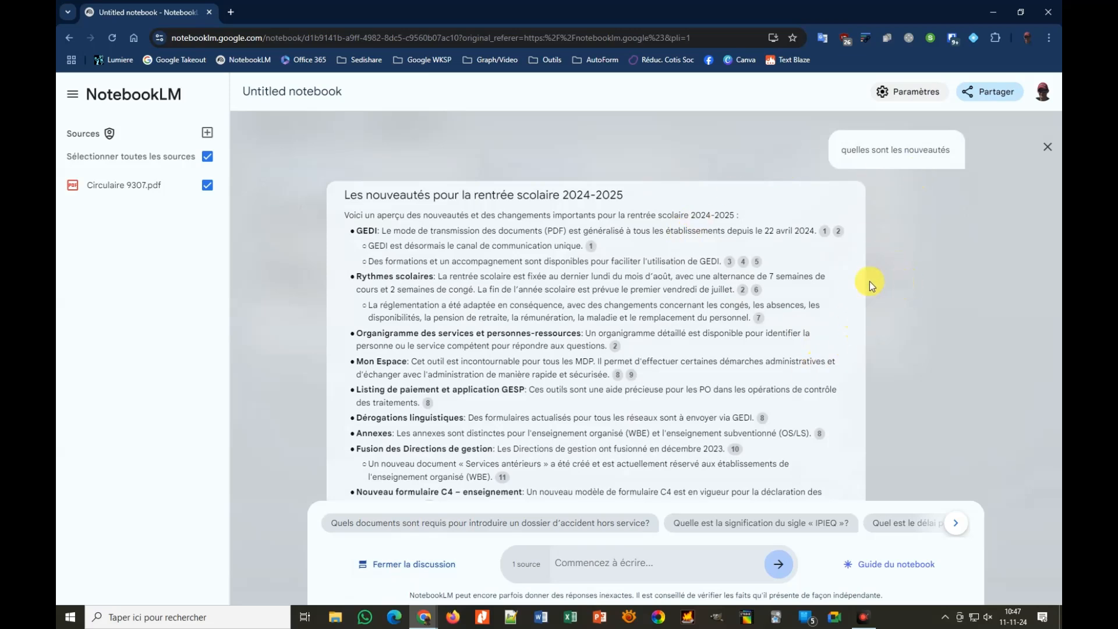
{"action": "scroll", "coordinate": [775, 273], "scroll_direction": "down", "scroll_amount": 1}
{"action": "scroll", "coordinate": [774, 273], "scroll_direction": "down", "scroll_amount": 10}
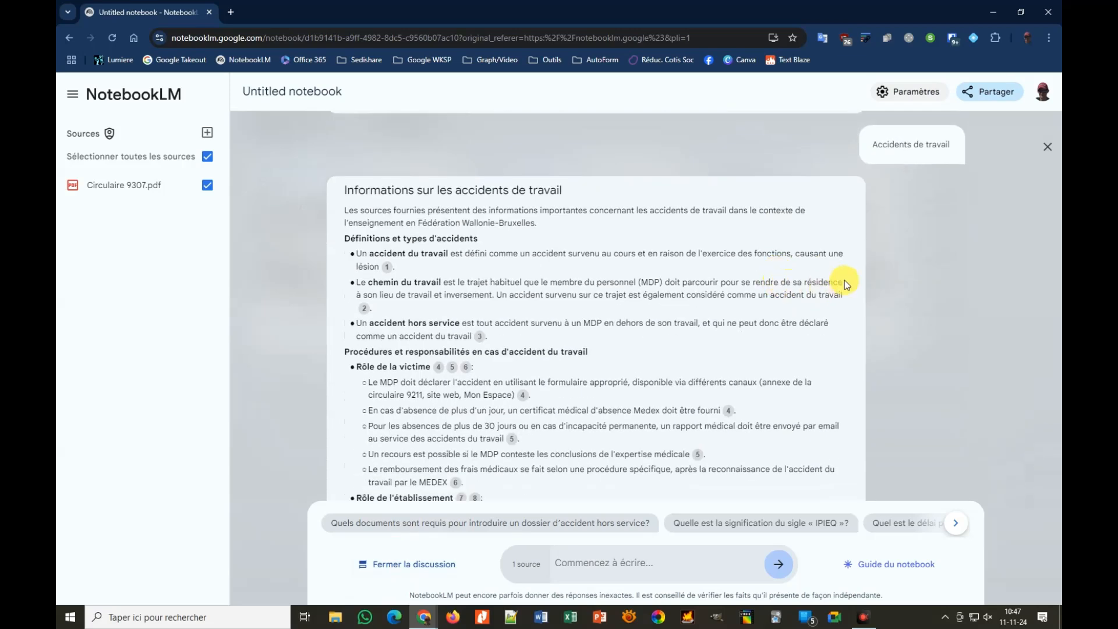
{"action": "scroll", "coordinate": [794, 280], "scroll_direction": "down", "scroll_amount": 1}
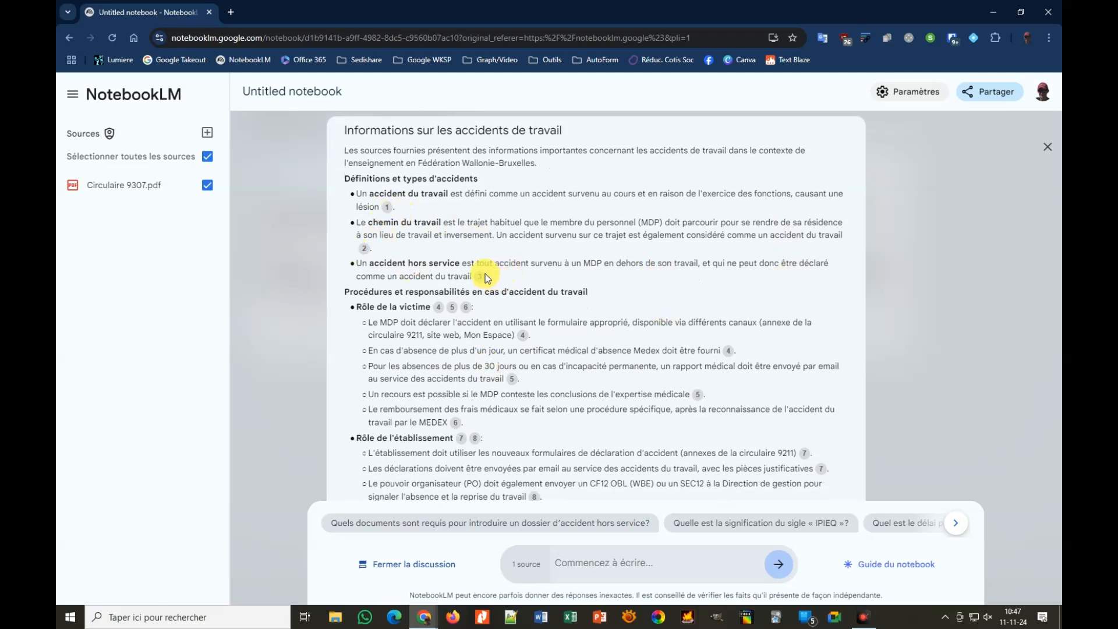
{"action": "scroll", "coordinate": [568, 242], "scroll_direction": "down", "scroll_amount": 2}
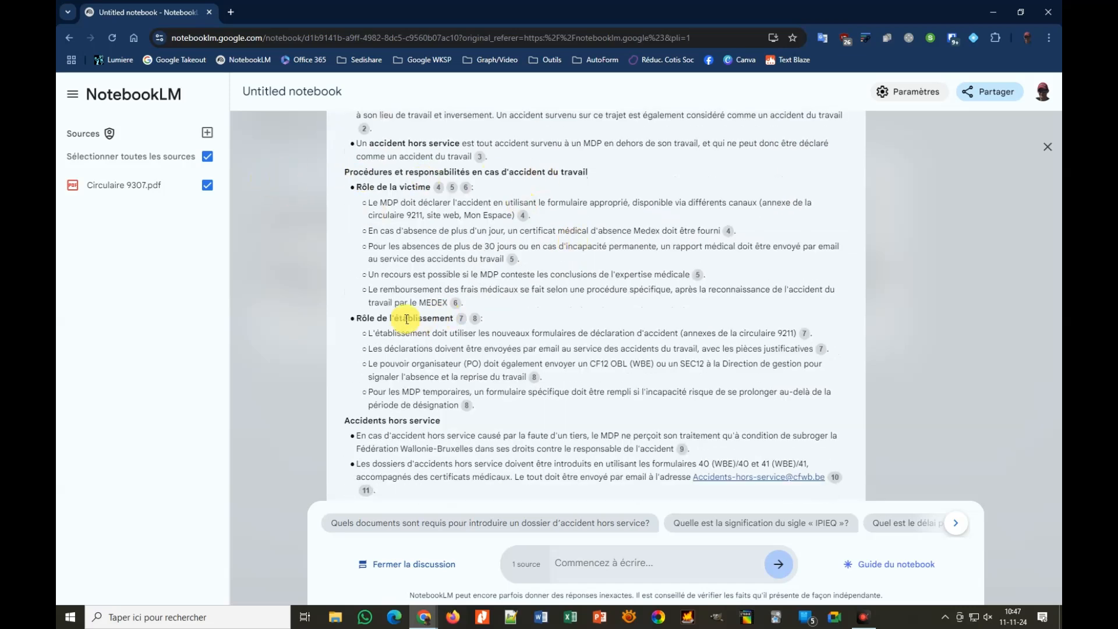
{"action": "scroll", "coordinate": [571, 299], "scroll_direction": "down", "scroll_amount": 3}
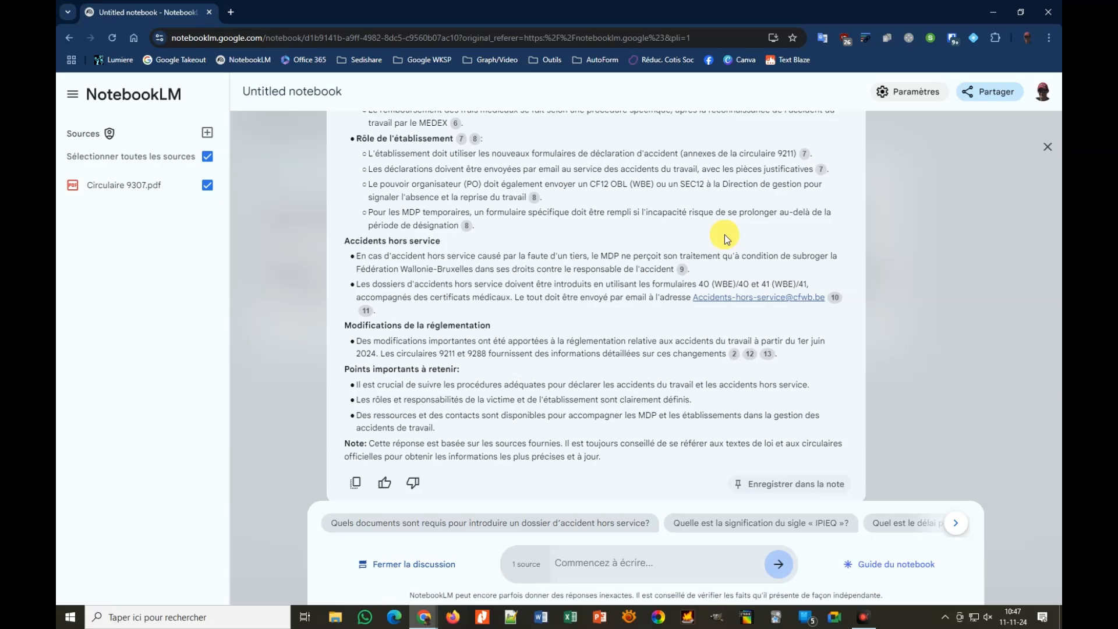
{"action": "scroll", "coordinate": [724, 235], "scroll_direction": "up", "scroll_amount": 7}
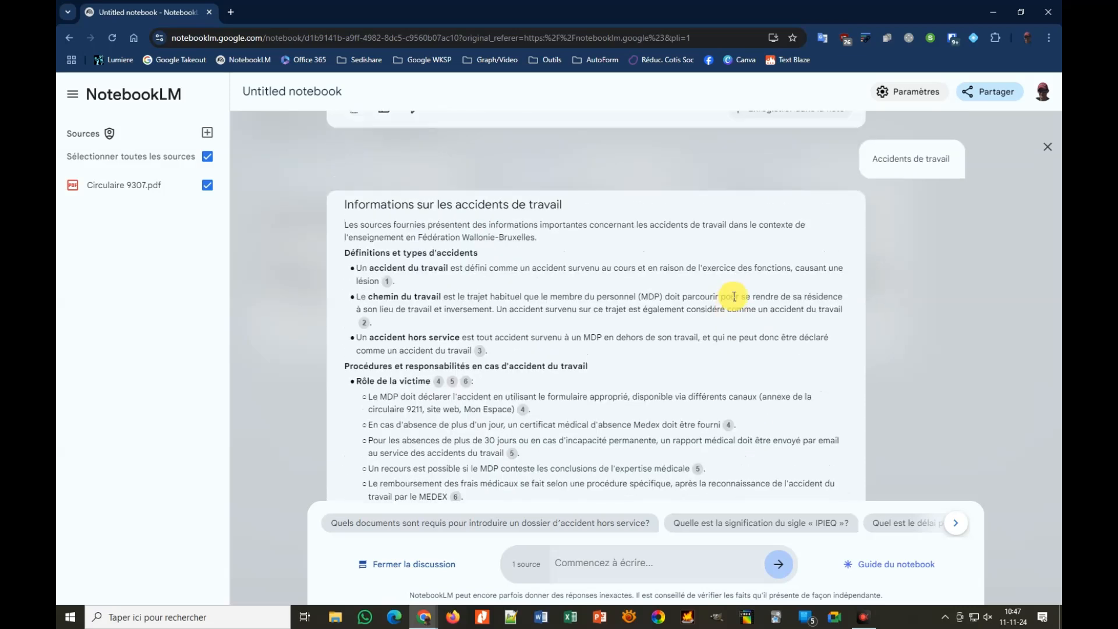
{"action": "scroll", "coordinate": [733, 296], "scroll_direction": "up", "scroll_amount": 12}
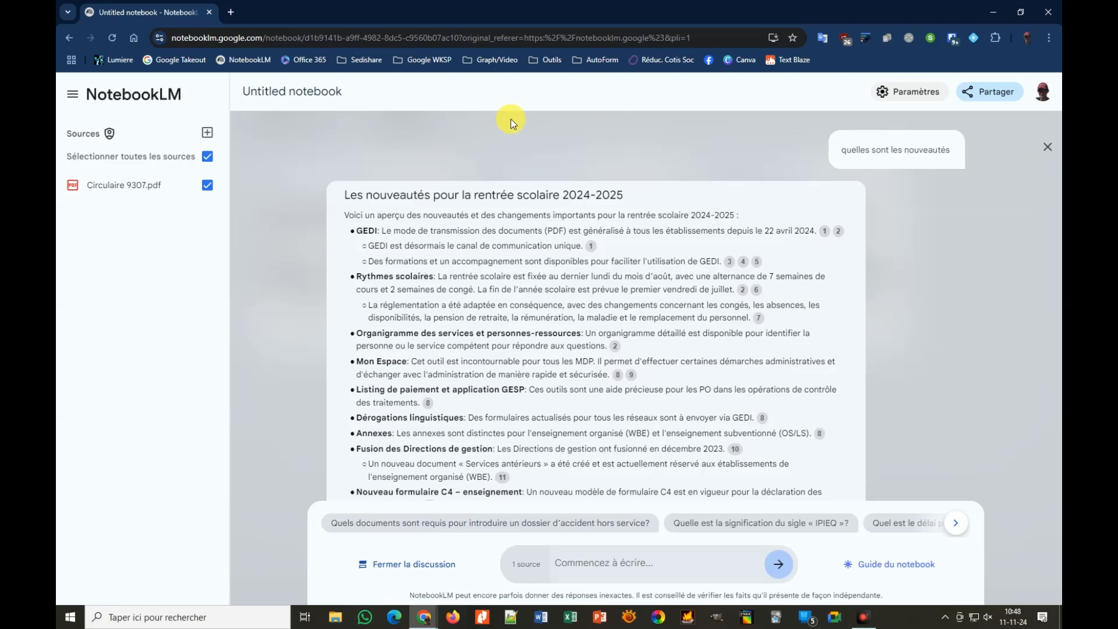
Step: Rename the notebook as "Circulaire de rentrée 2024-2025"
{"action": "left_click", "coordinate": [342, 91]}
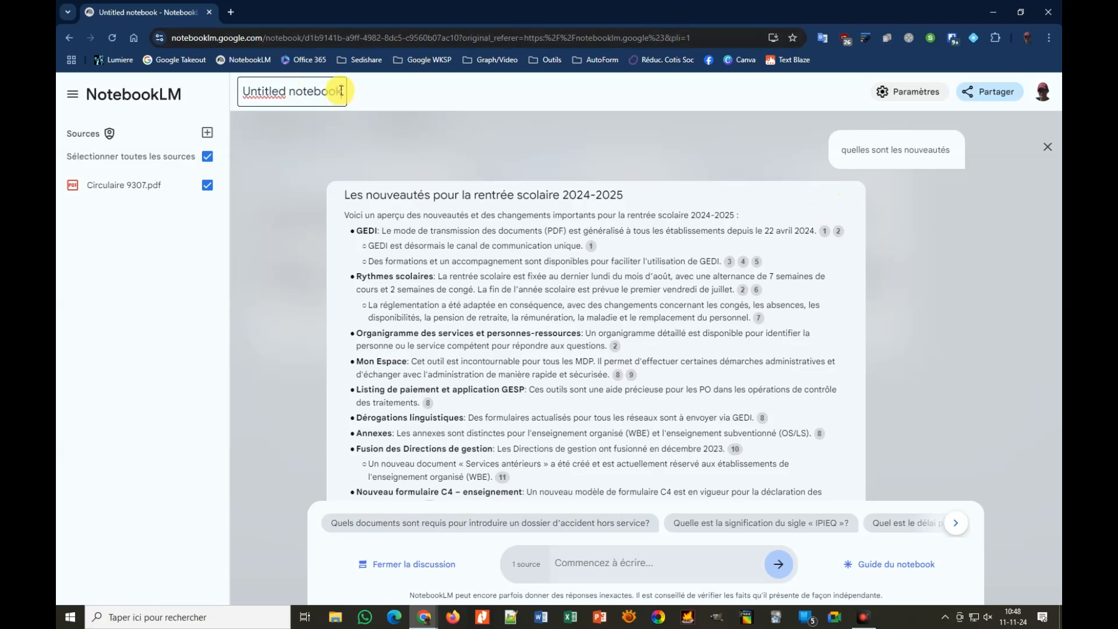
{"action": "left_click_drag", "start_coordinate": [342, 92], "coordinate": [237, 86]}
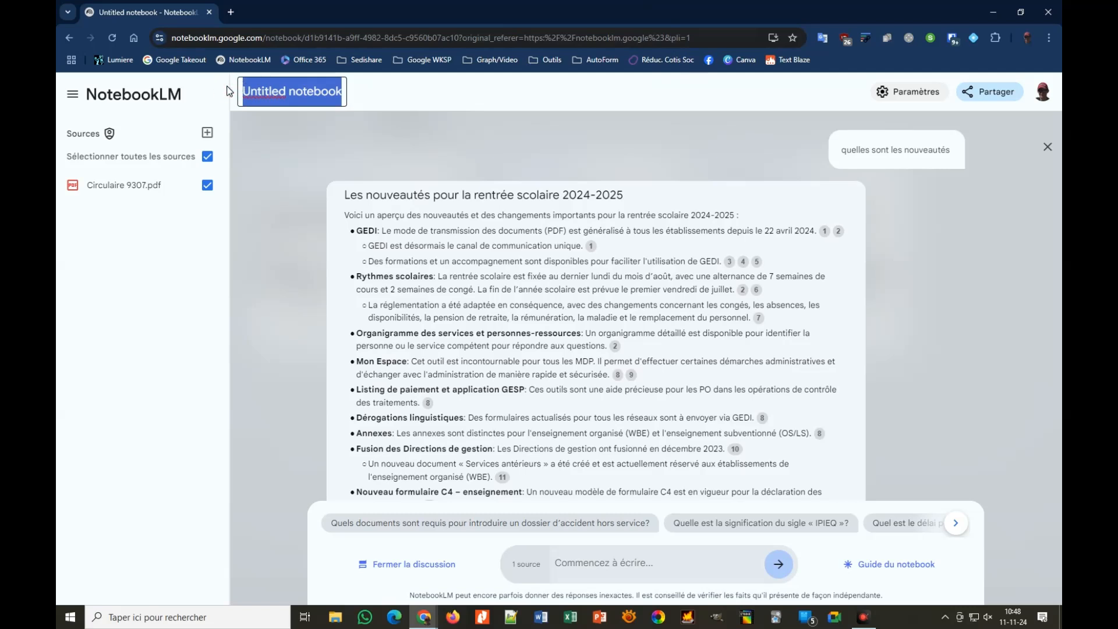
{"action": "key", "text": "BackSpace"}
{"action": "type", "text": "Ci"}
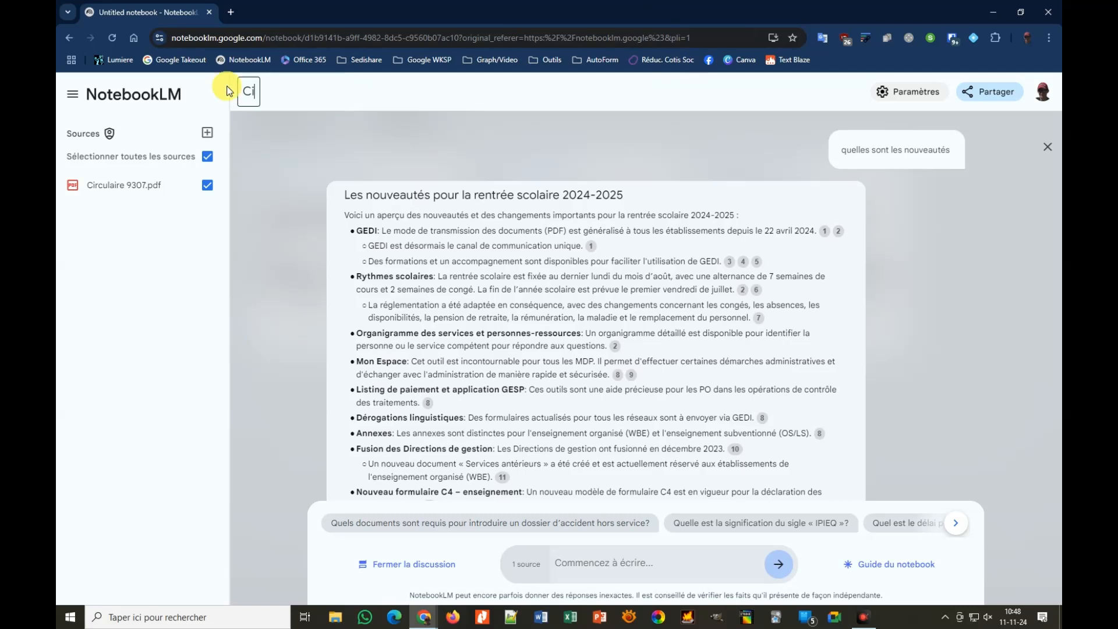
{"action": "type", "text": "rculaire de e"}
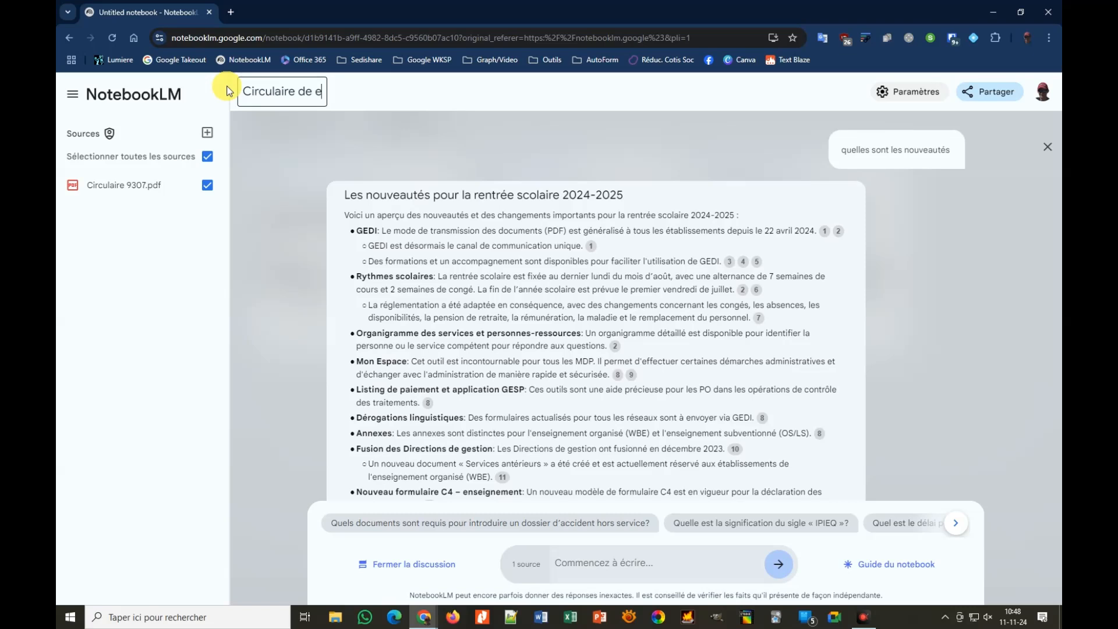
{"action": "key", "text": "BackSpace"}
{"action": "type", "text": "rentrée 2"}
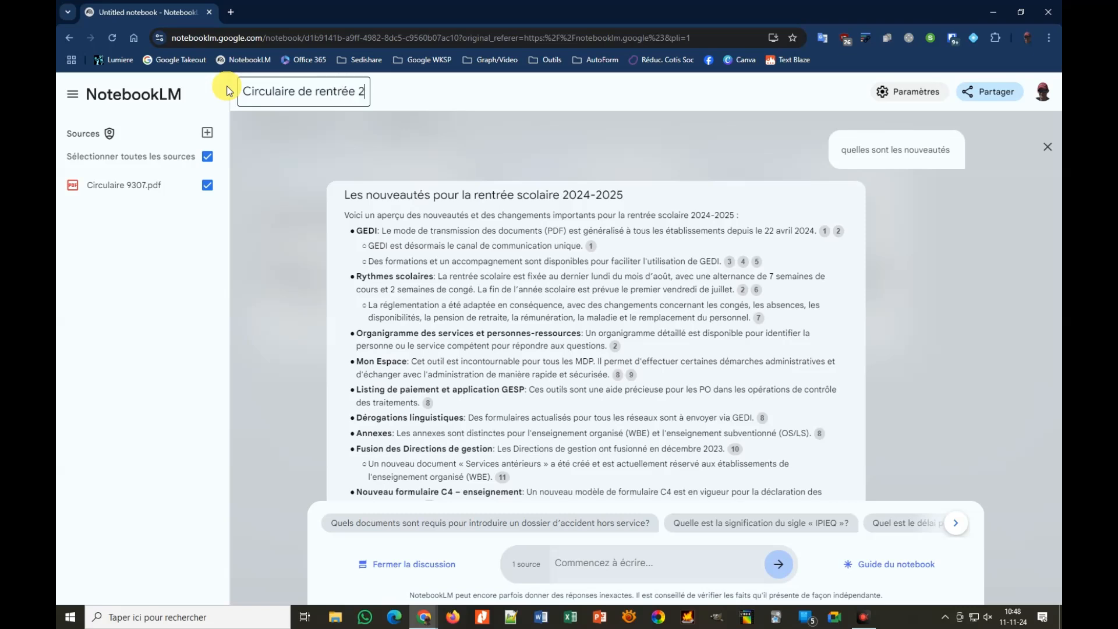
{"action": "type", "text": "024-2025"}
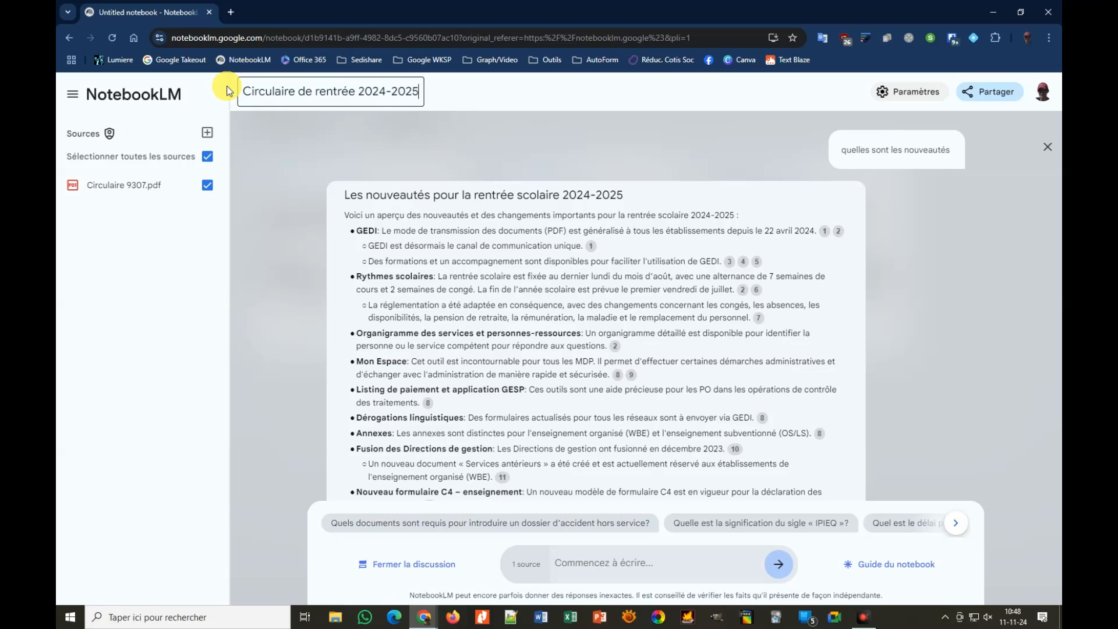
{"action": "key", "text": "Return"}
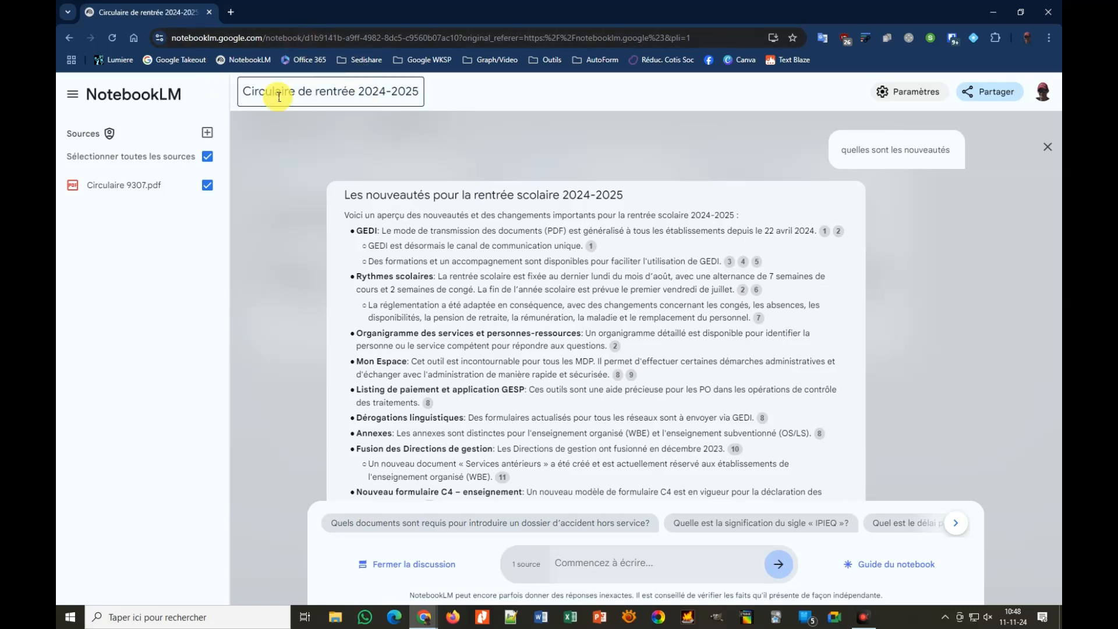
Step: Go back to the notebook list, open the DPPR notebook and ask its chat about "prise de cours"
{"action": "left_click", "coordinate": [157, 103]}
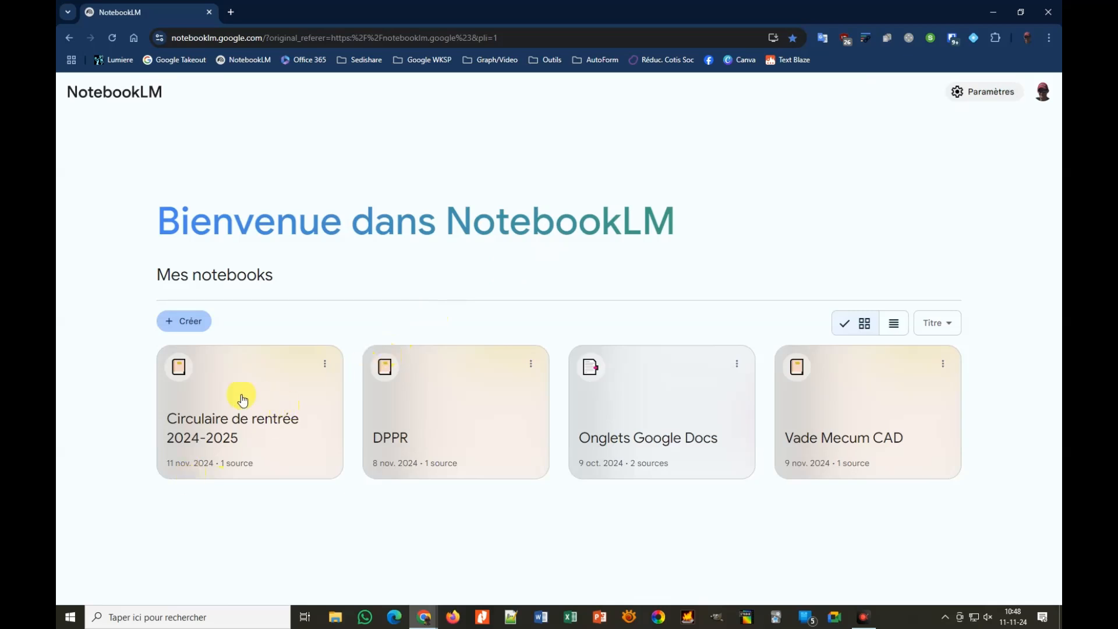
{"action": "left_click", "coordinate": [397, 438]}
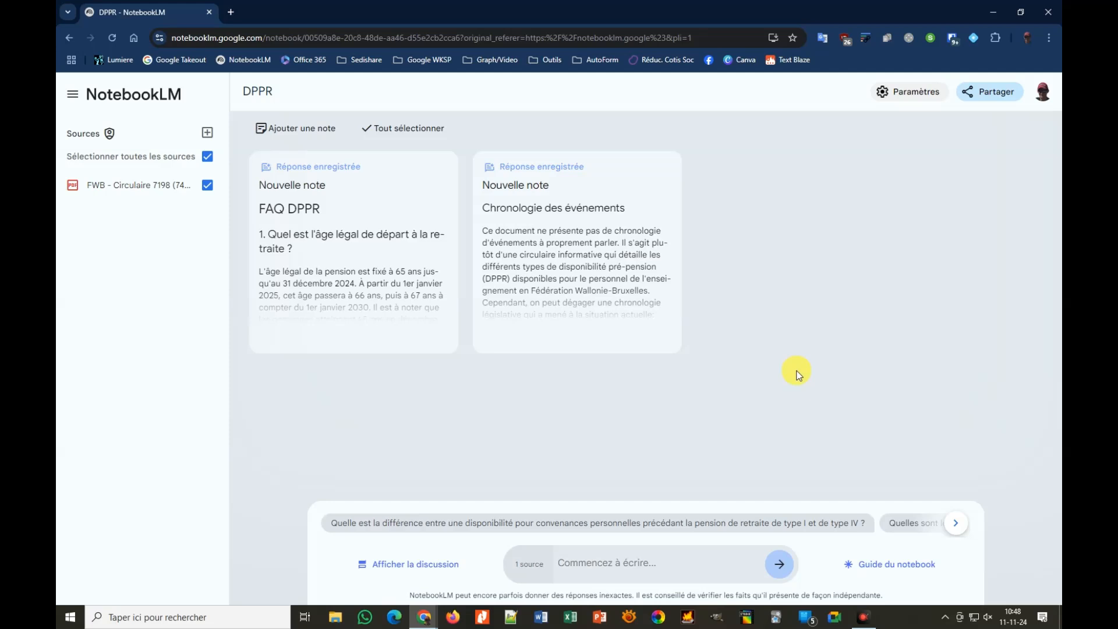
{"action": "type", "text": "prise de cours"}
{"action": "key", "text": "Return"}
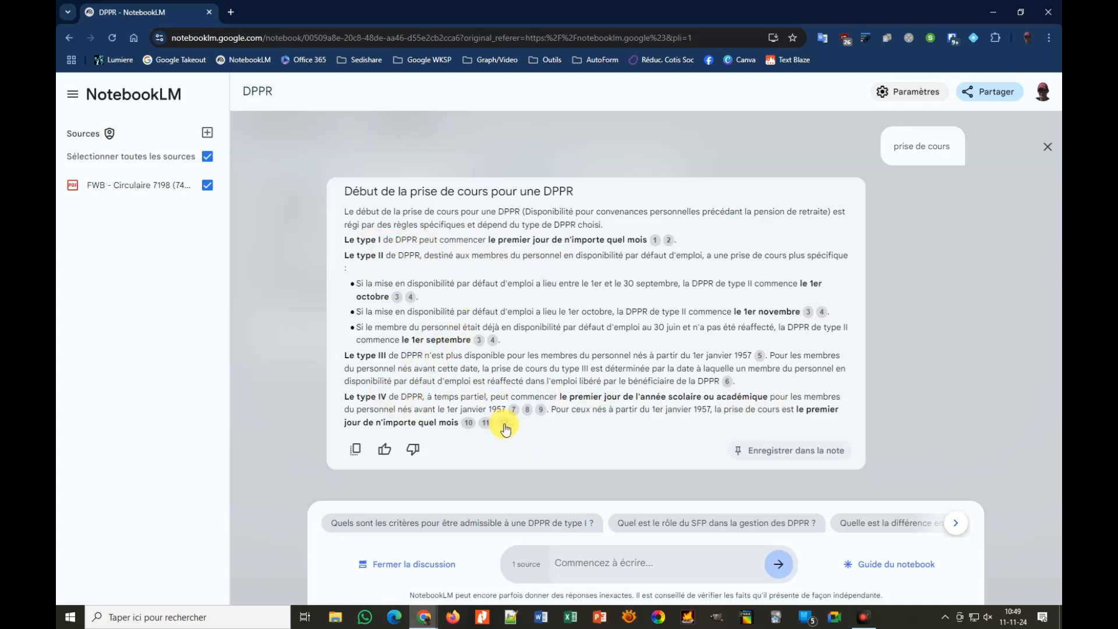
Step: Preview the last citations of the type IV paragraph, read the cited passage 4.4.1.2 Prise de cours in the source, and close the source
{"action": "mouse_move", "coordinate": [505, 429]}
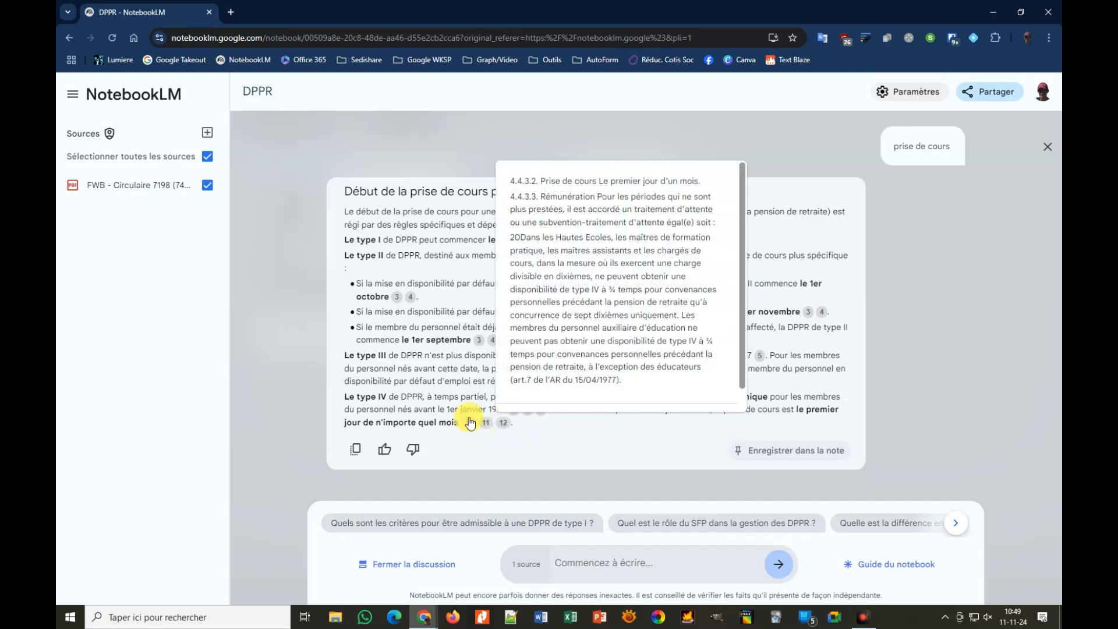
{"action": "left_click", "coordinate": [504, 427]}
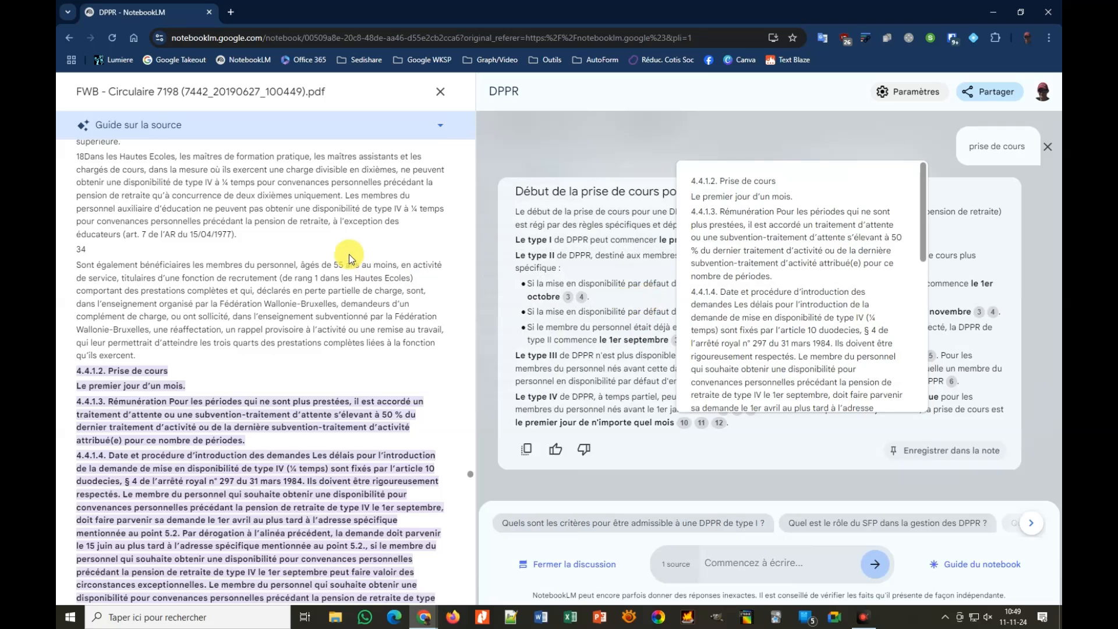
{"action": "scroll", "coordinate": [358, 336], "scroll_direction": "down", "scroll_amount": 4}
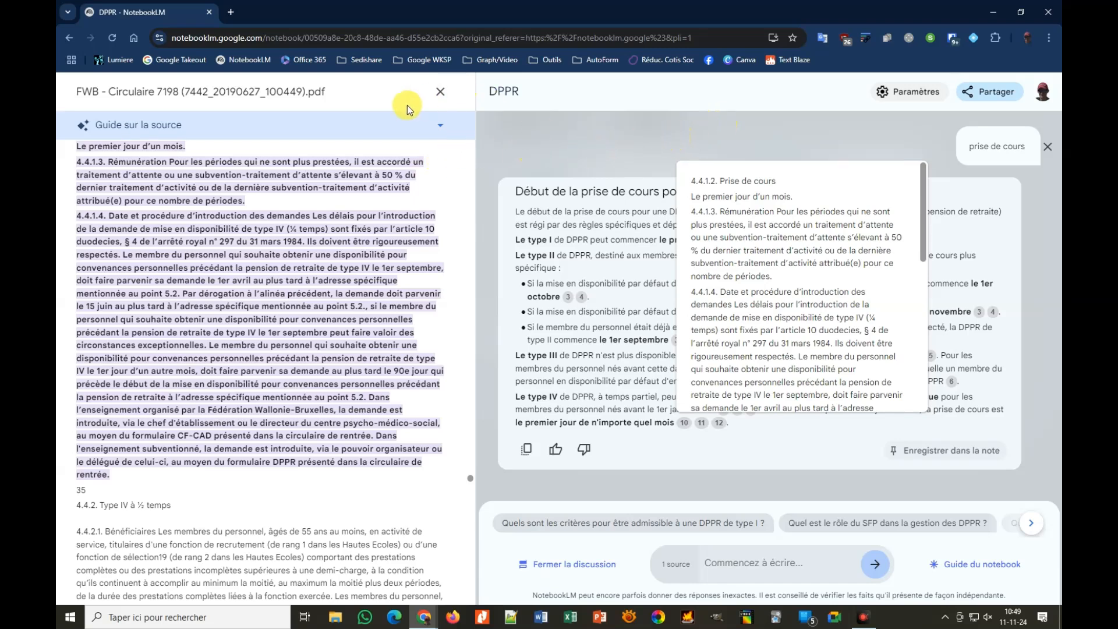
{"action": "left_click", "coordinate": [439, 92]}
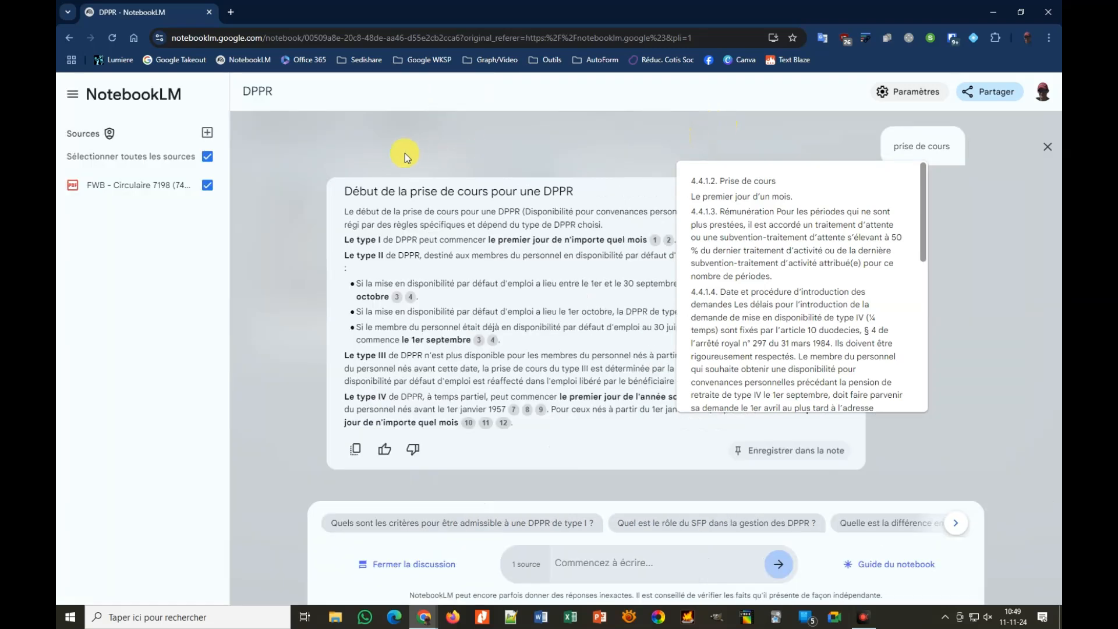